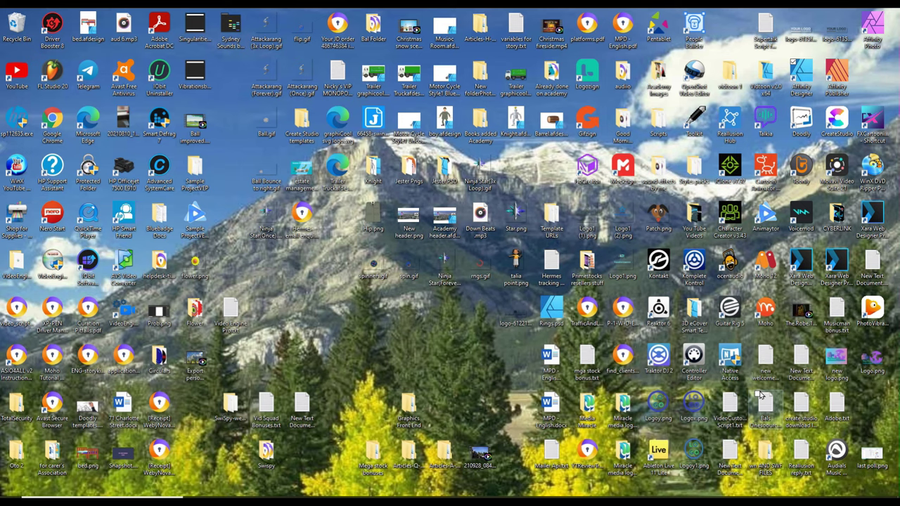
- Launch Affinity Designer, create a blank A4 Print document and switch to the Cloud Tool
{"action": "double_click", "coordinate": [799, 77]}
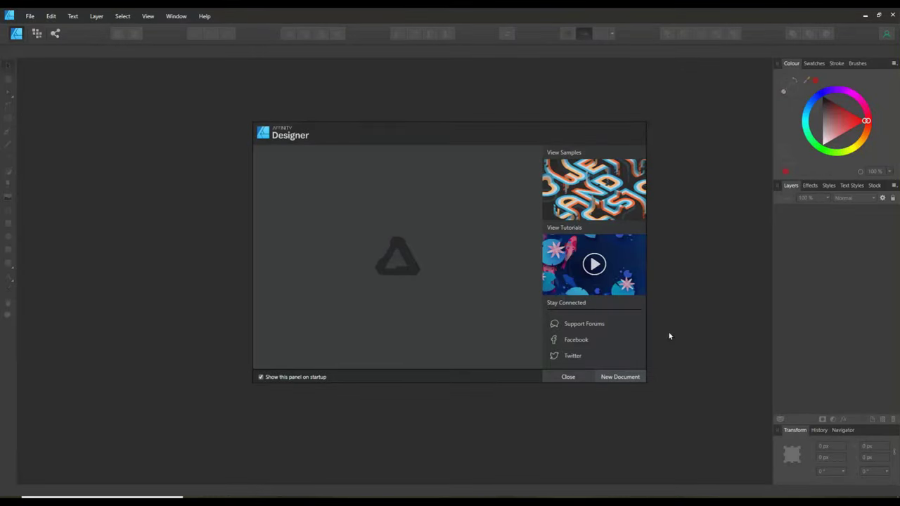
{"action": "left_click", "coordinate": [635, 377]}
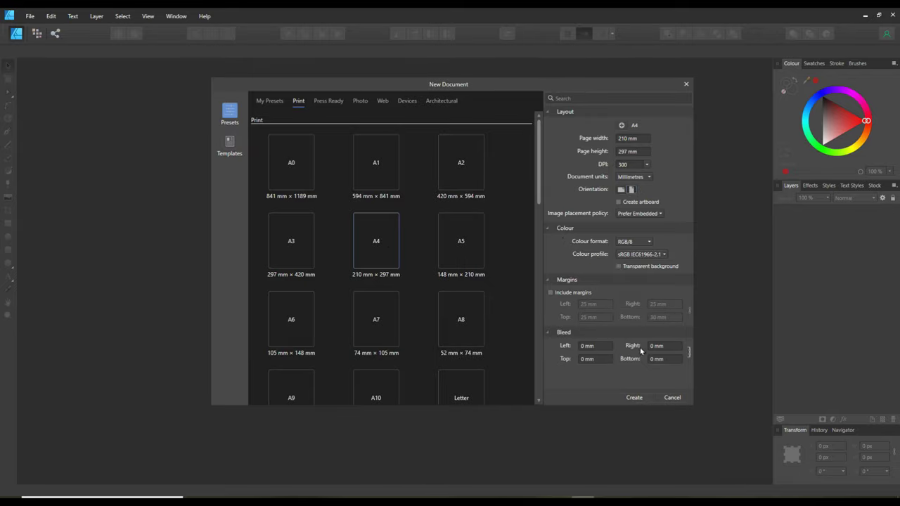
{"action": "left_click", "coordinate": [637, 397]}
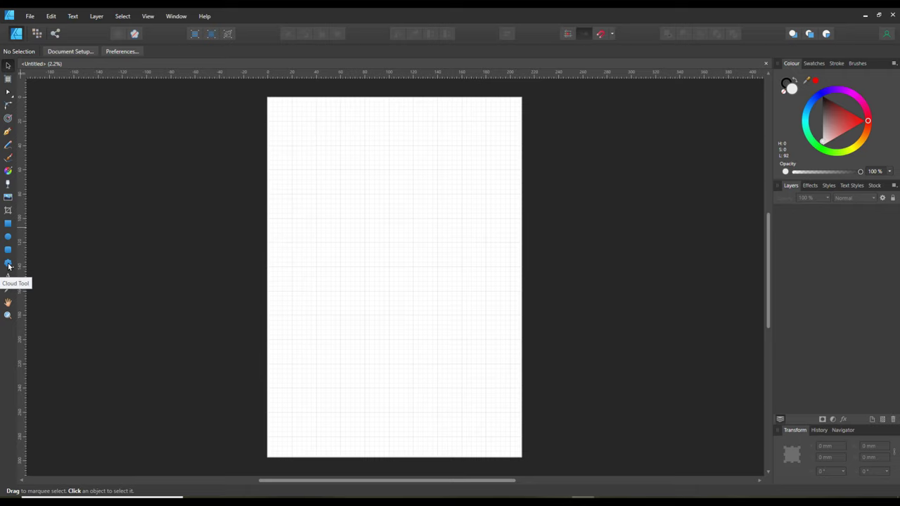
{"action": "left_click", "coordinate": [9, 263]}
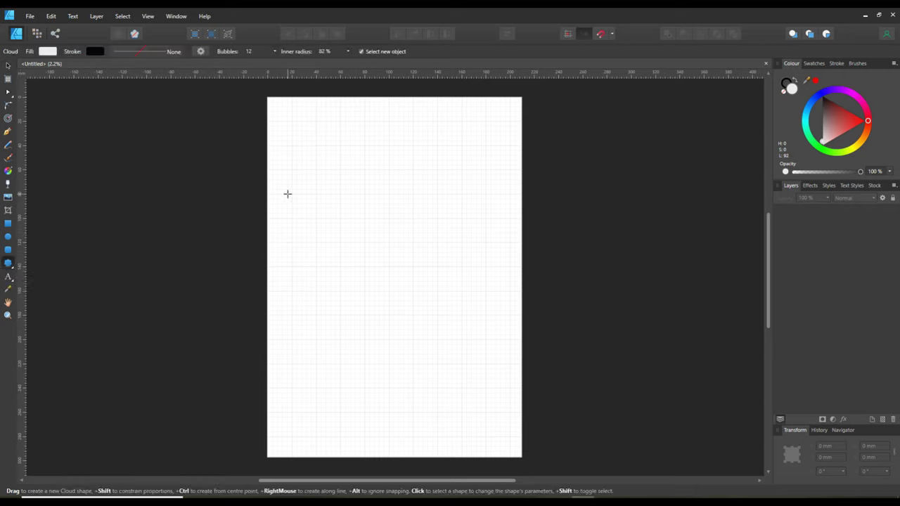
- Draw a 12-bubble cloud, enlarge it to span the page width and fill it red
{"action": "left_click_drag", "start_coordinate": [286, 199], "coordinate": [516, 410]}
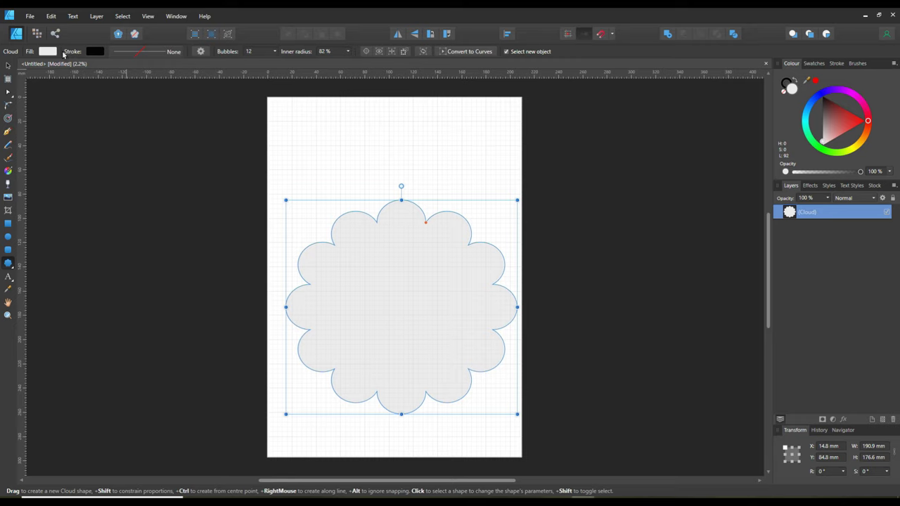
{"action": "left_click", "coordinate": [6, 64]}
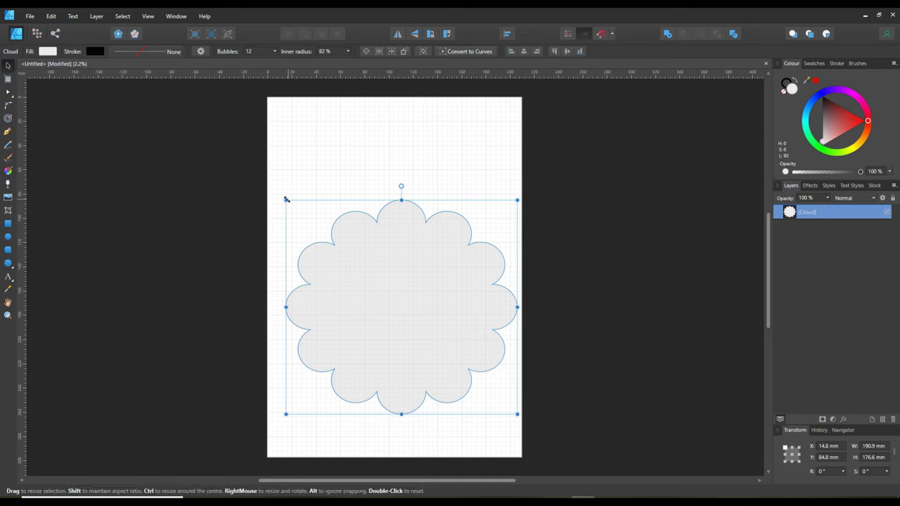
{"action": "left_click_drag", "start_coordinate": [286, 202], "coordinate": [270, 174]}
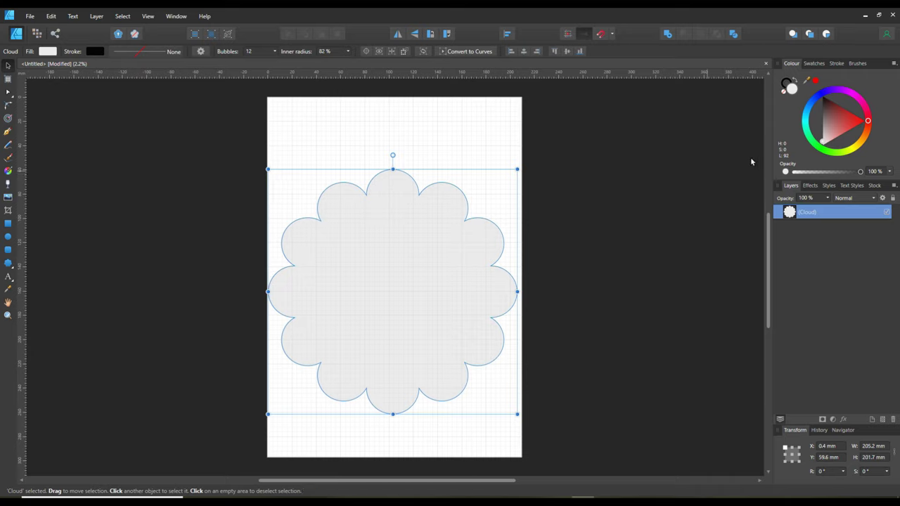
{"action": "left_click", "coordinate": [855, 124]}
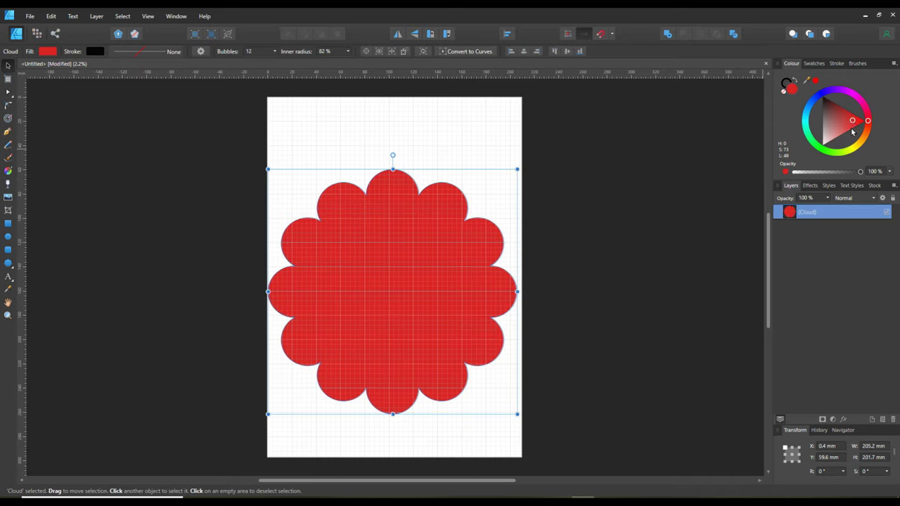
- Copy and paste the red cloud, shrink the duplicate to about 158 × 165 mm and centre it
{"action": "right_click", "coordinate": [415, 258]}
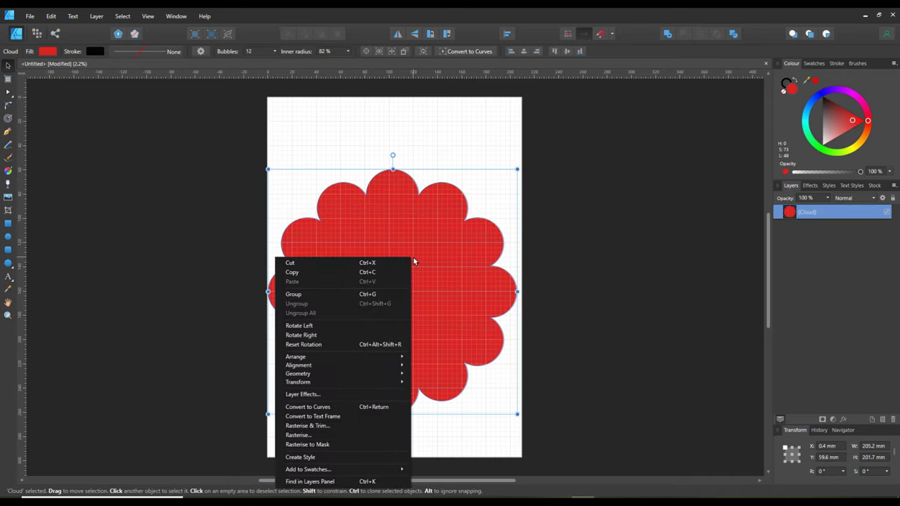
{"action": "left_click", "coordinate": [350, 279]}
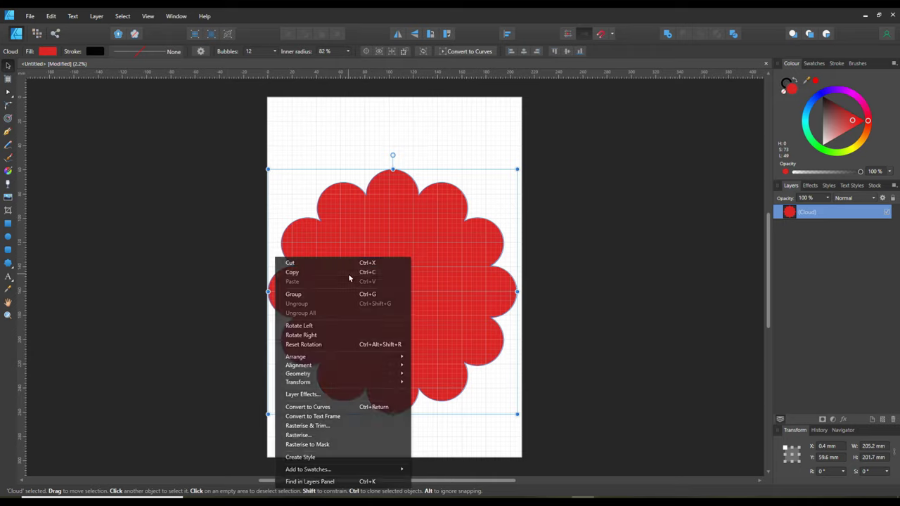
{"action": "right_click", "coordinate": [436, 274]}
{"action": "left_click", "coordinate": [336, 63]}
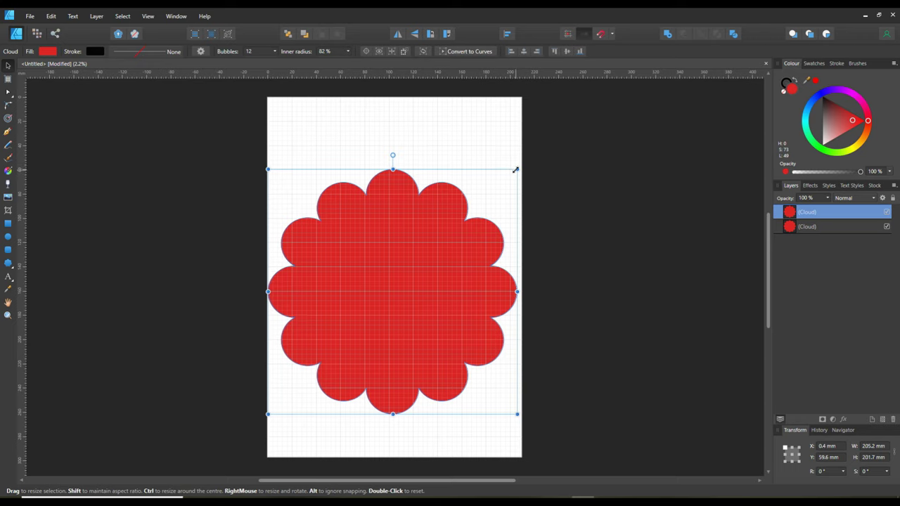
{"action": "left_click_drag", "start_coordinate": [515, 169], "coordinate": [460, 214]}
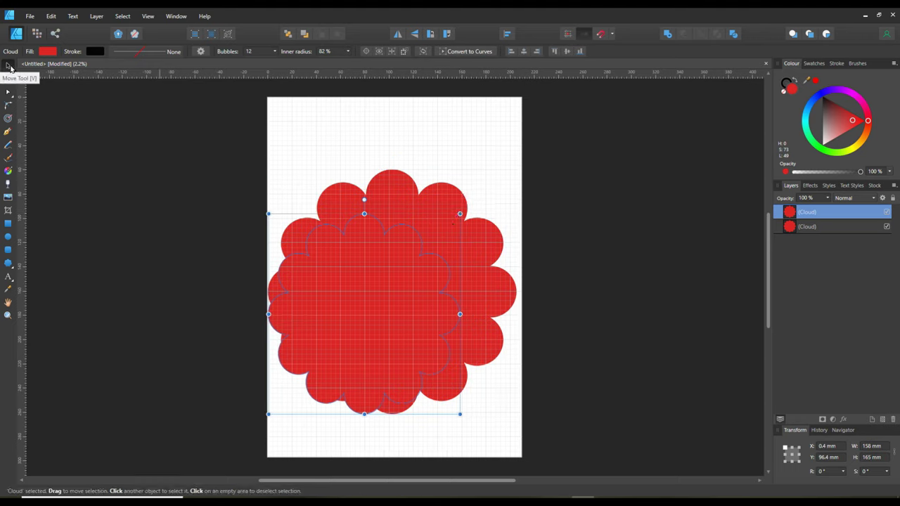
{"action": "left_click_drag", "start_coordinate": [345, 294], "coordinate": [377, 267]}
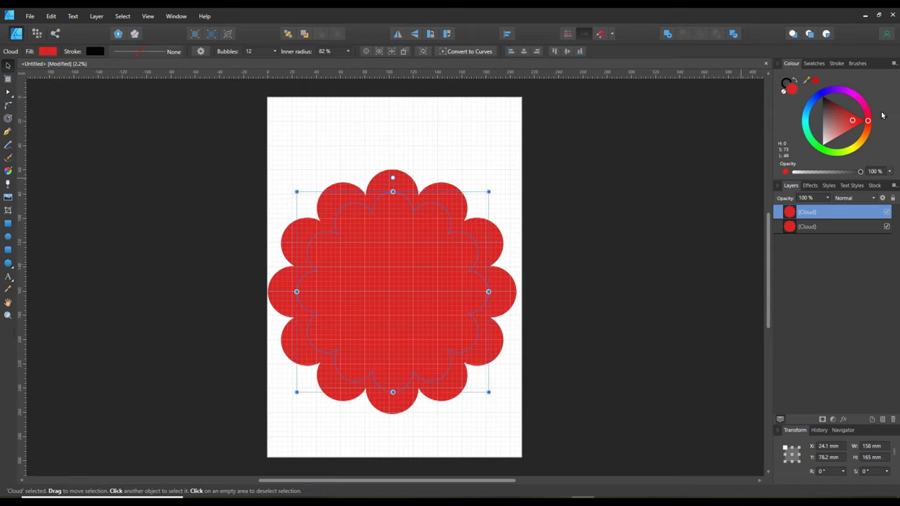
- Make the inner cloud purple, then paste a third copy sized 115 × 123.5 mm, centred on top
{"action": "left_click", "coordinate": [843, 94]}
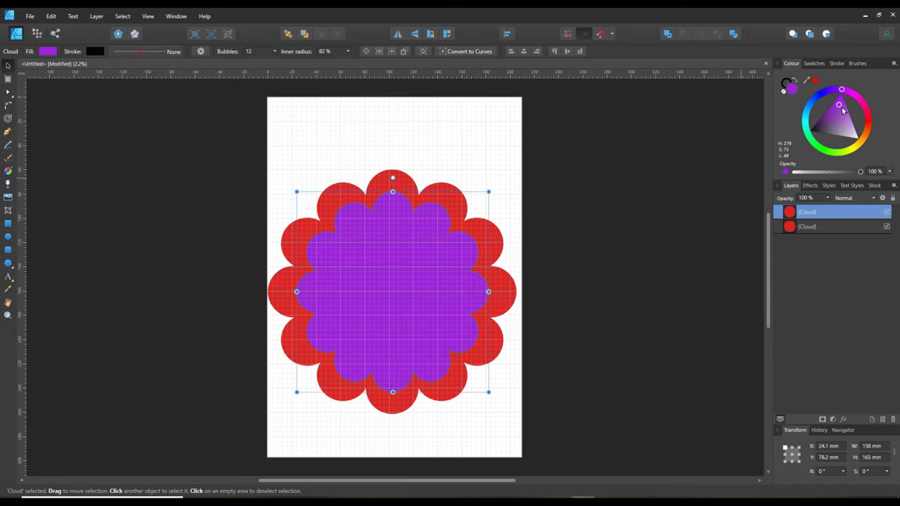
{"action": "right_click", "coordinate": [420, 280]}
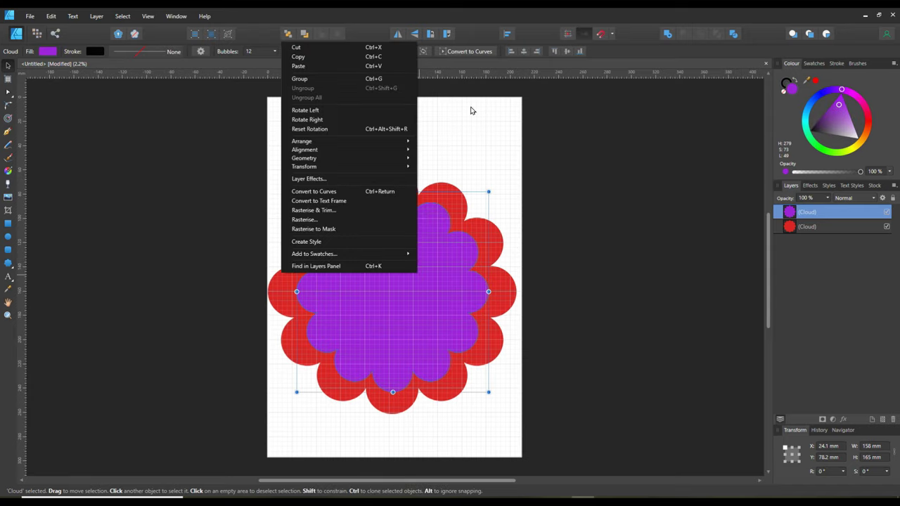
{"action": "left_click", "coordinate": [311, 61]}
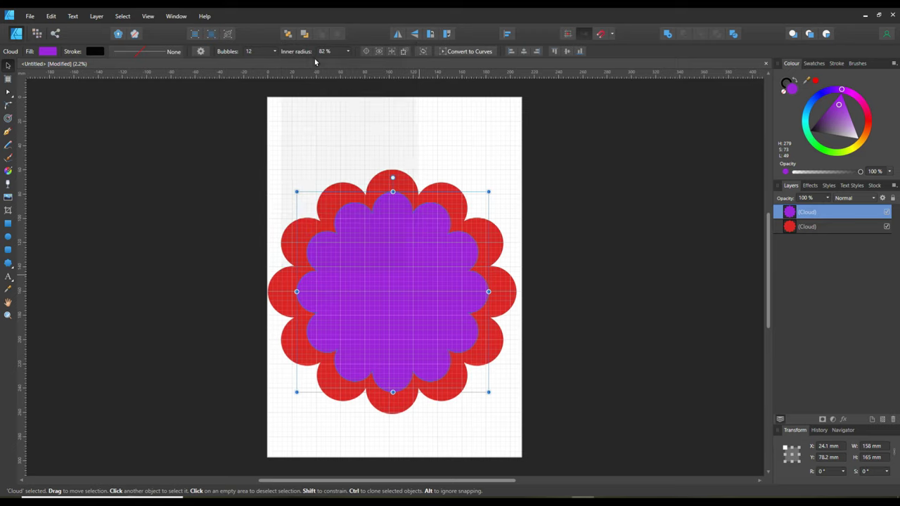
{"action": "right_click", "coordinate": [394, 250]}
{"action": "left_click", "coordinate": [328, 270]}
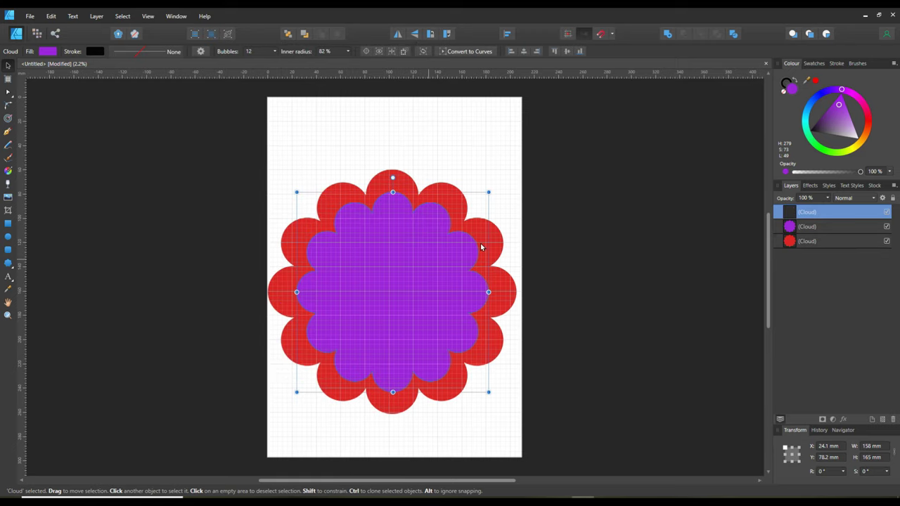
{"action": "left_click_drag", "start_coordinate": [486, 192], "coordinate": [437, 242]}
{"action": "left_click_drag", "start_coordinate": [375, 292], "coordinate": [401, 272]}
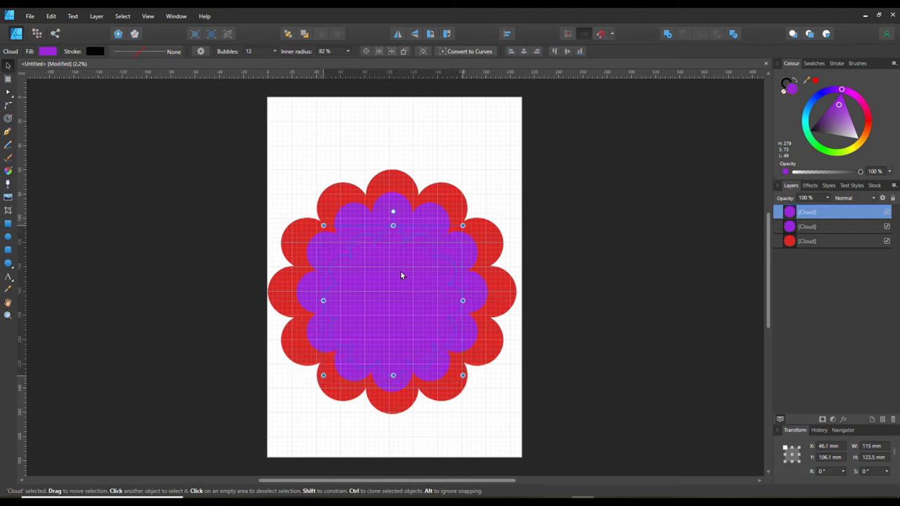
- Colour the third cloud magenta and paste a centred fourth copy shrunk to 77.8 × 85.2 mm
{"action": "left_click", "coordinate": [855, 95]}
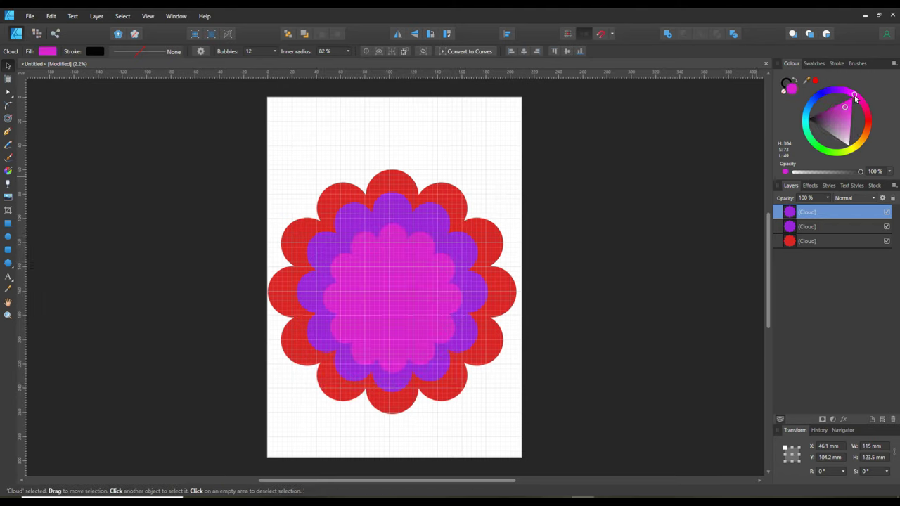
{"action": "right_click", "coordinate": [422, 287]}
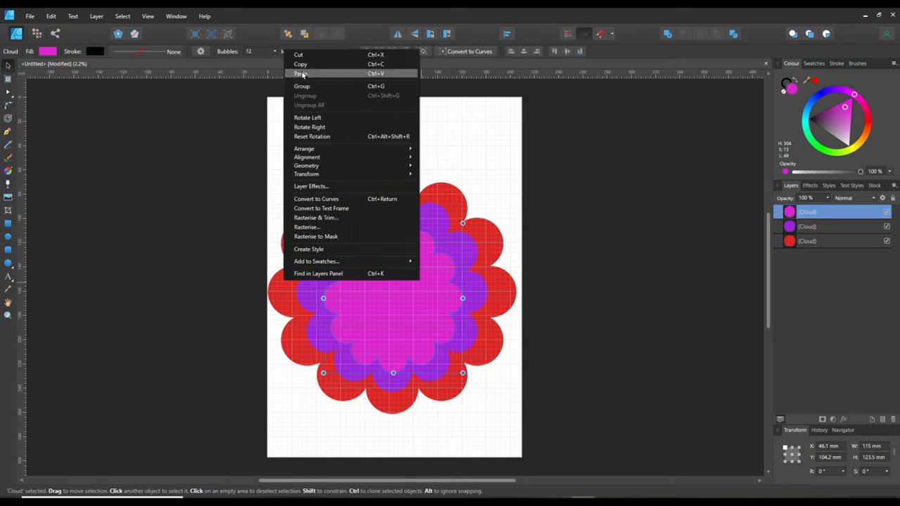
{"action": "key", "text": "Escape"}
{"action": "right_click", "coordinate": [405, 288]}
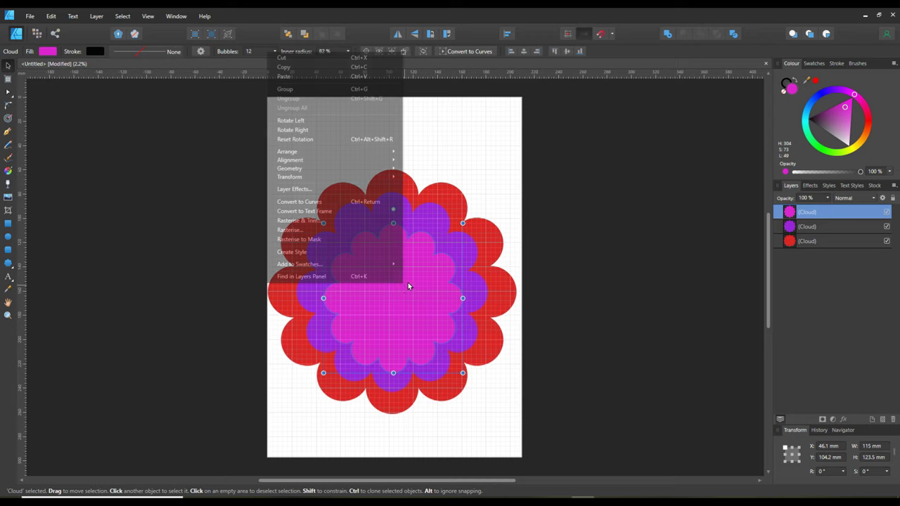
{"action": "left_click", "coordinate": [283, 77]}
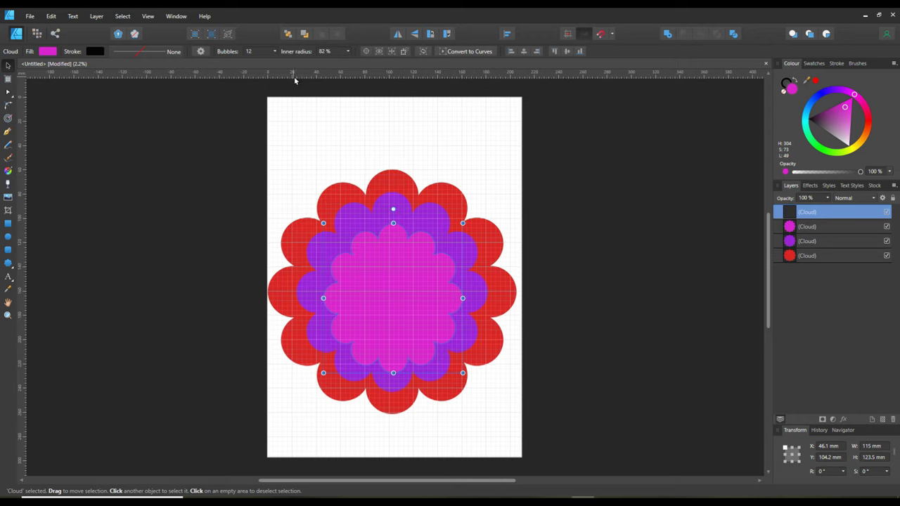
{"action": "left_click_drag", "start_coordinate": [462, 223], "coordinate": [417, 269]}
{"action": "left_click_drag", "start_coordinate": [367, 317], "coordinate": [390, 293]}
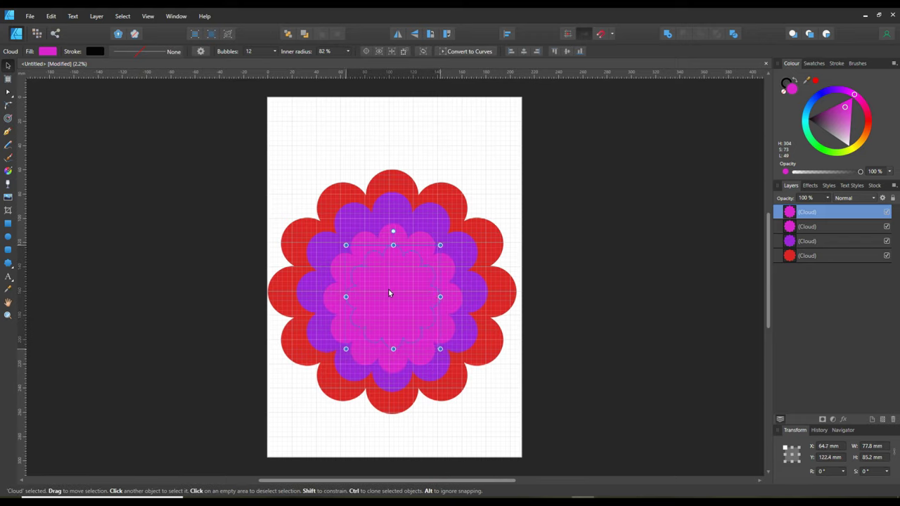
- Colour the fourth cloud yellow-green, then paste a smaller centred fifth cloud filled dark green
{"action": "left_click", "coordinate": [861, 150]}
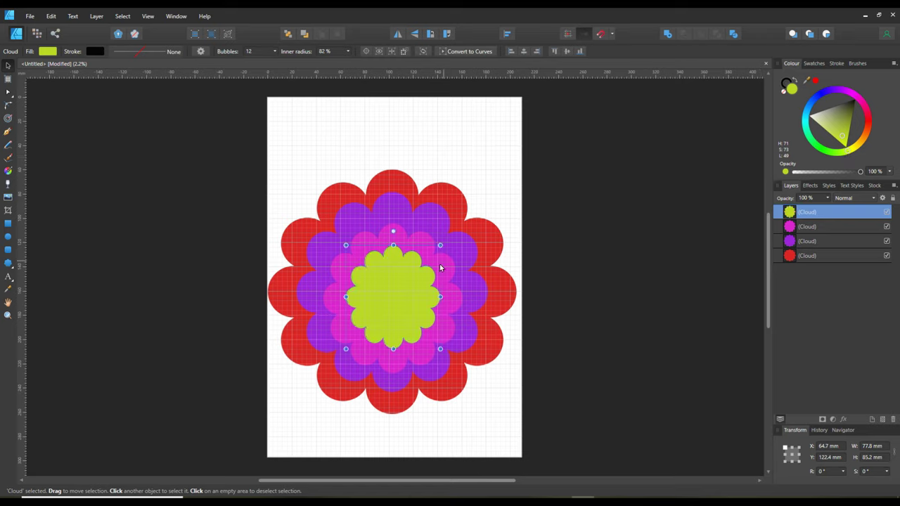
{"action": "right_click", "coordinate": [408, 287]}
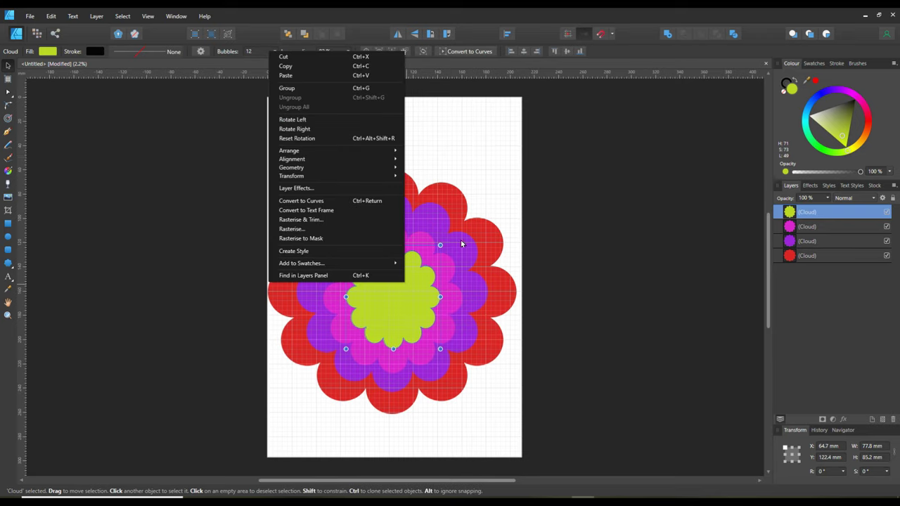
{"action": "left_click", "coordinate": [293, 69]}
{"action": "right_click", "coordinate": [391, 263]}
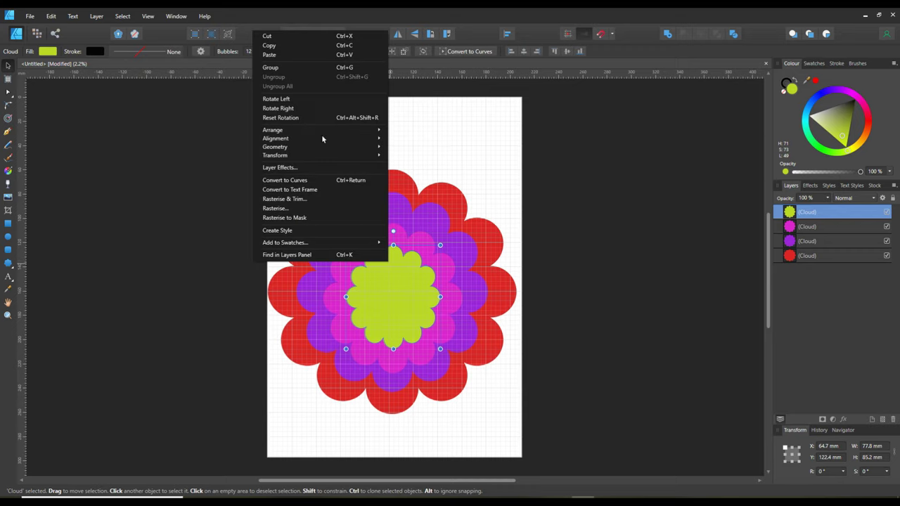
{"action": "left_click", "coordinate": [287, 57]}
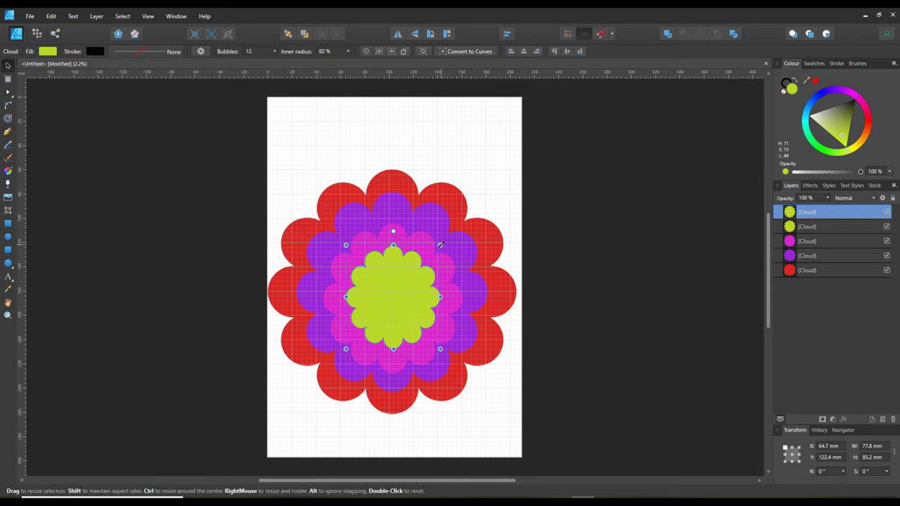
{"action": "left_click_drag", "start_coordinate": [440, 245], "coordinate": [418, 278]}
{"action": "left_click_drag", "start_coordinate": [388, 322], "coordinate": [400, 304]}
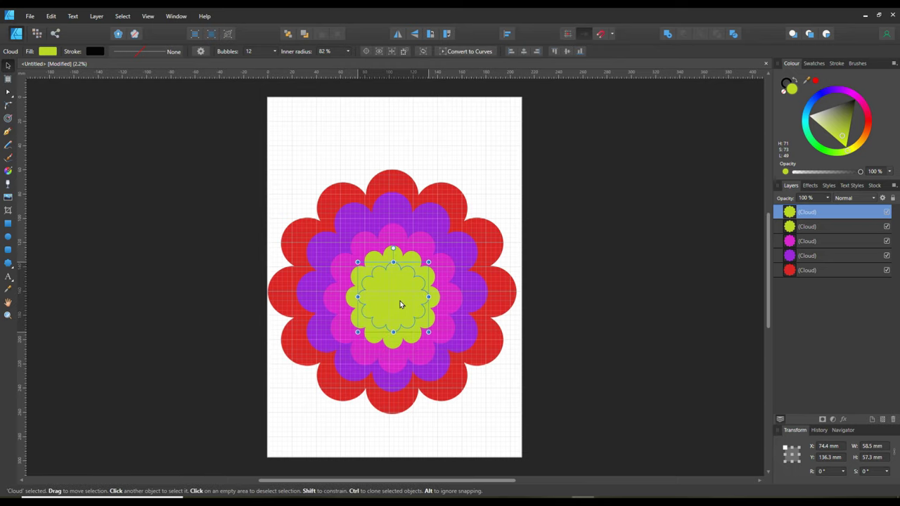
{"action": "mouse_move", "coordinate": [833, 150]}
{"action": "left_mouse_down"}
{"action": "mouse_move", "coordinate": [855, 131]}
{"action": "mouse_move", "coordinate": [853, 118]}
{"action": "mouse_move", "coordinate": [847, 139]}
{"action": "mouse_move", "coordinate": [850, 123]}
{"action": "left_mouse_up"}
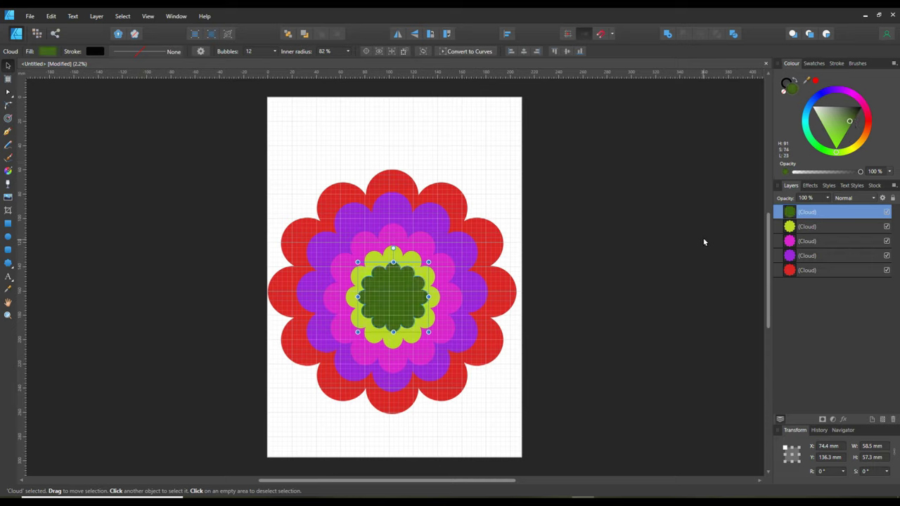
- Paste a copy of the green cloud, shrink it to about 23.2 × 21.3 mm, fill it dark purple
{"action": "right_click", "coordinate": [408, 290]}
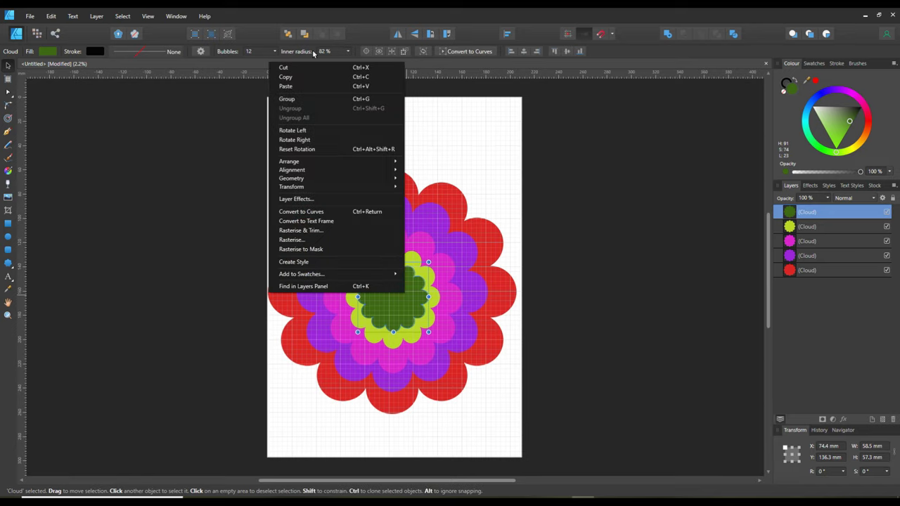
{"action": "left_click", "coordinate": [295, 77]}
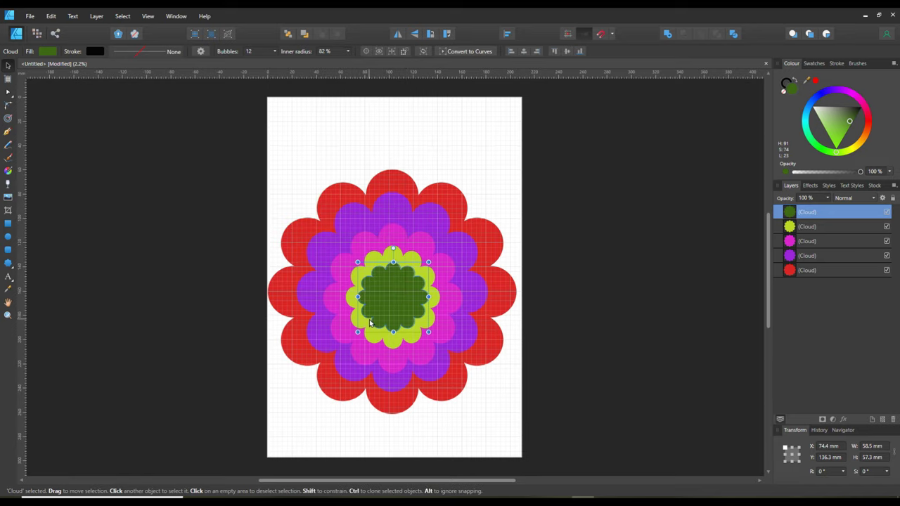
{"action": "right_click", "coordinate": [269, 71]}
{"action": "left_click", "coordinate": [276, 94]}
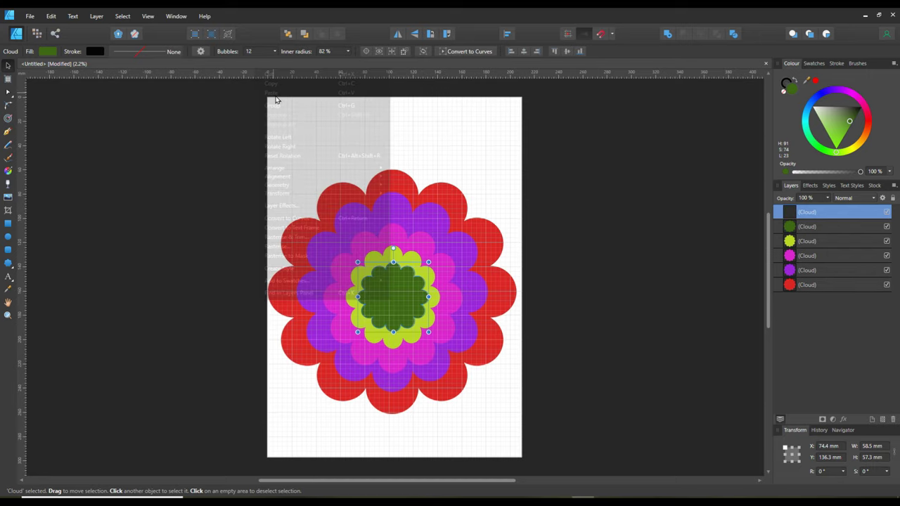
{"action": "left_click_drag", "start_coordinate": [428, 262], "coordinate": [395, 304]}
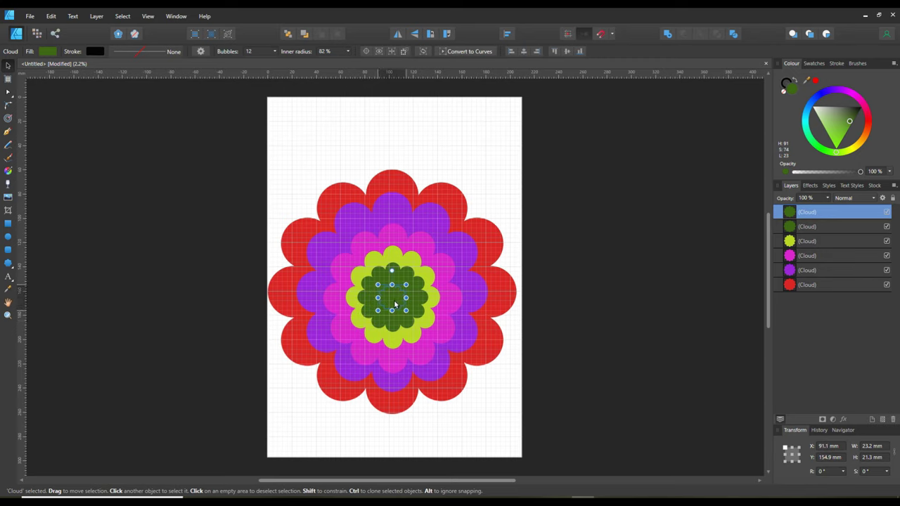
{"action": "left_click", "coordinate": [833, 92]}
{"action": "left_click", "coordinate": [824, 124]}
{"action": "left_click_drag", "start_coordinate": [824, 125], "coordinate": [826, 136]}
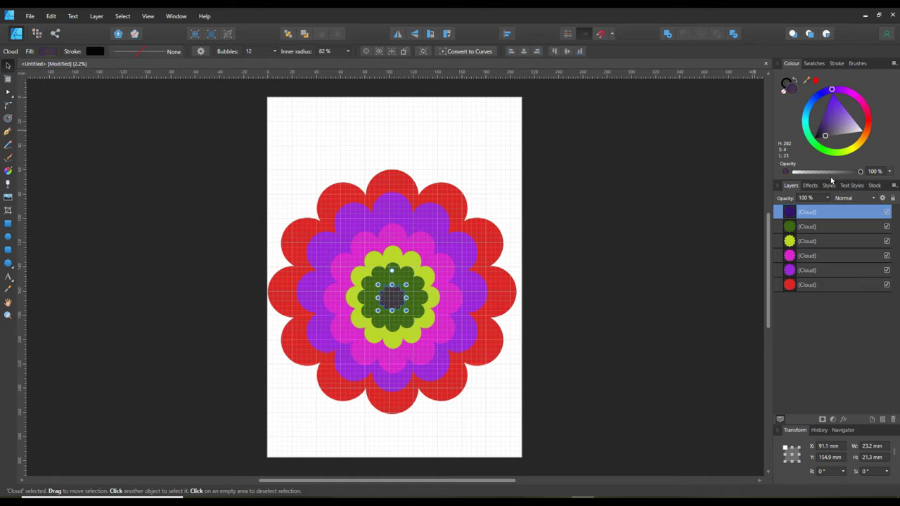
- Select all six clouds with Select All and apply Align Centre and Align Middle
{"action": "left_click", "coordinate": [667, 224]}
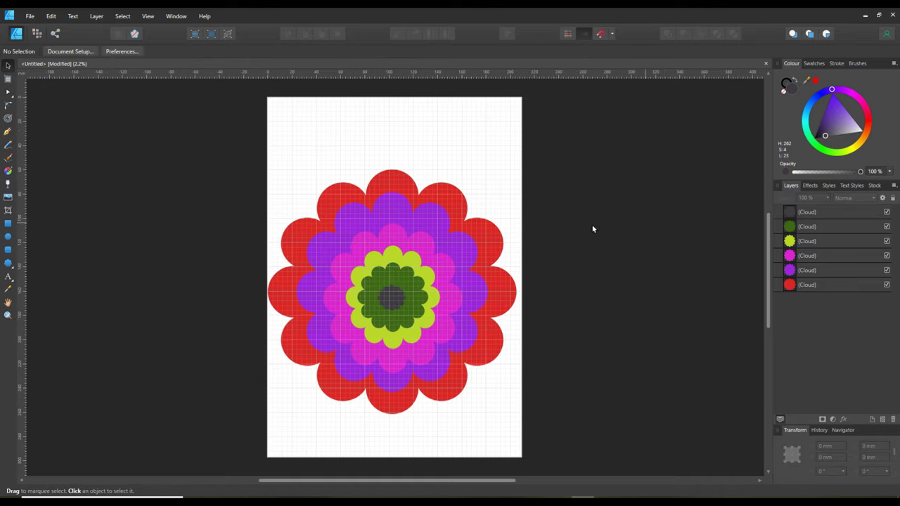
{"action": "left_click_drag", "start_coordinate": [182, 140], "coordinate": [633, 417]}
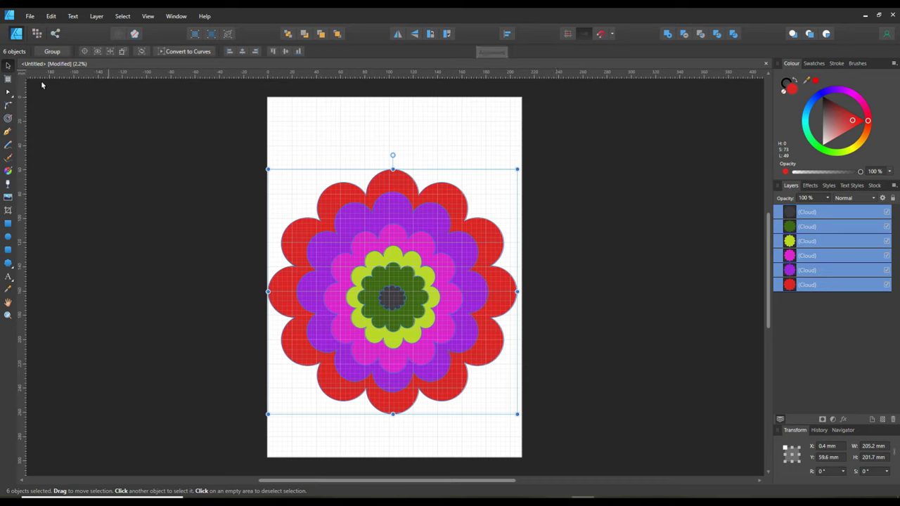
{"action": "left_click", "coordinate": [123, 16]}
{"action": "left_click", "coordinate": [100, 26]}
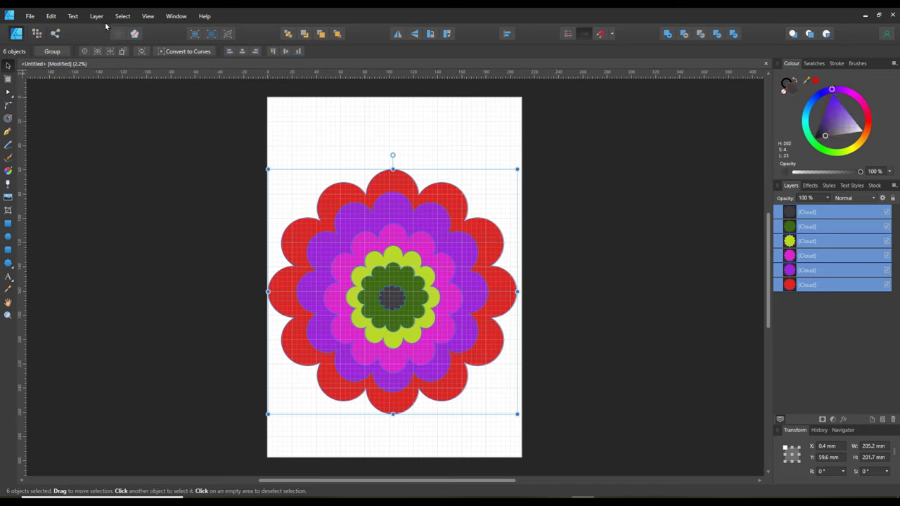
{"action": "left_click", "coordinate": [507, 34]}
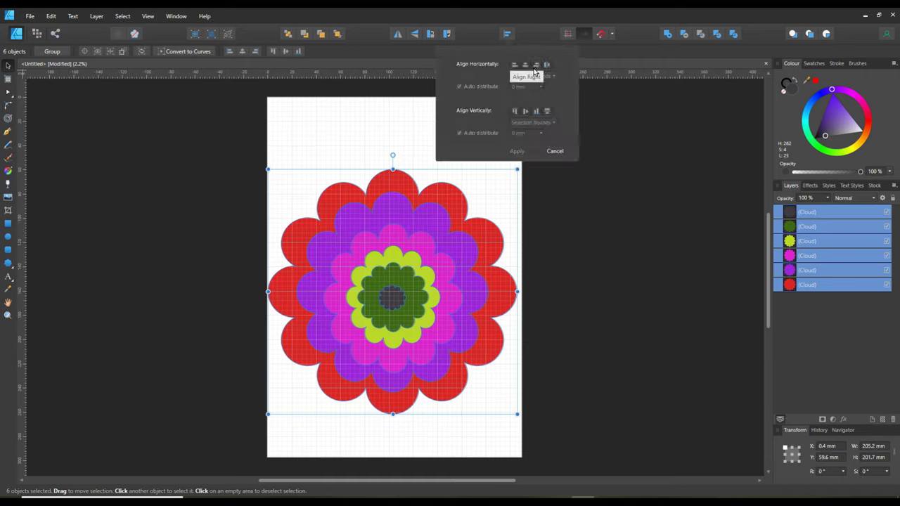
{"action": "left_click", "coordinate": [525, 64]}
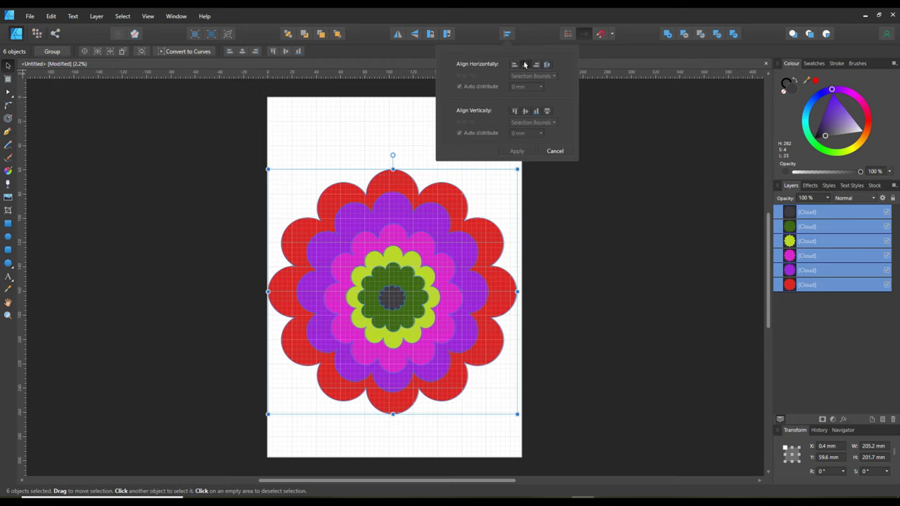
{"action": "left_click", "coordinate": [527, 113]}
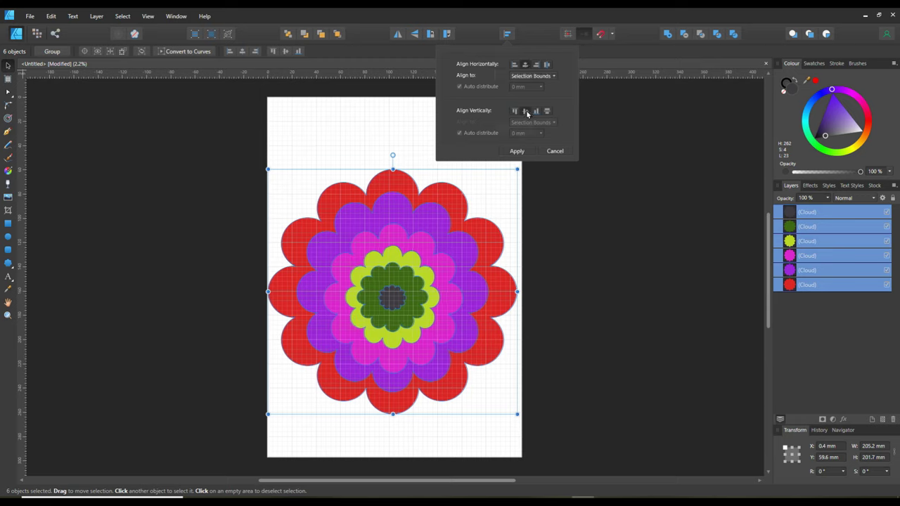
{"action": "left_click", "coordinate": [519, 151]}
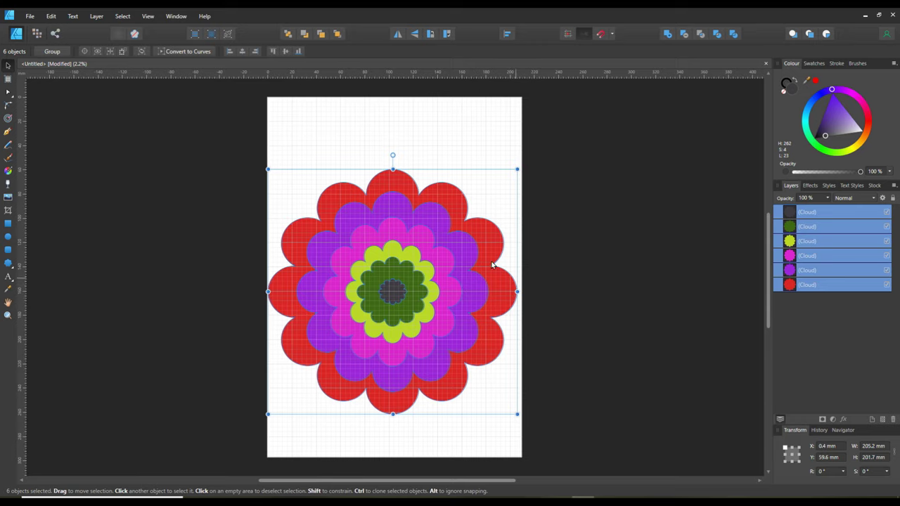
- In the Export Persona, select the six Cloud layers from top to bottom in the Layers panel
{"action": "left_click", "coordinate": [56, 35]}
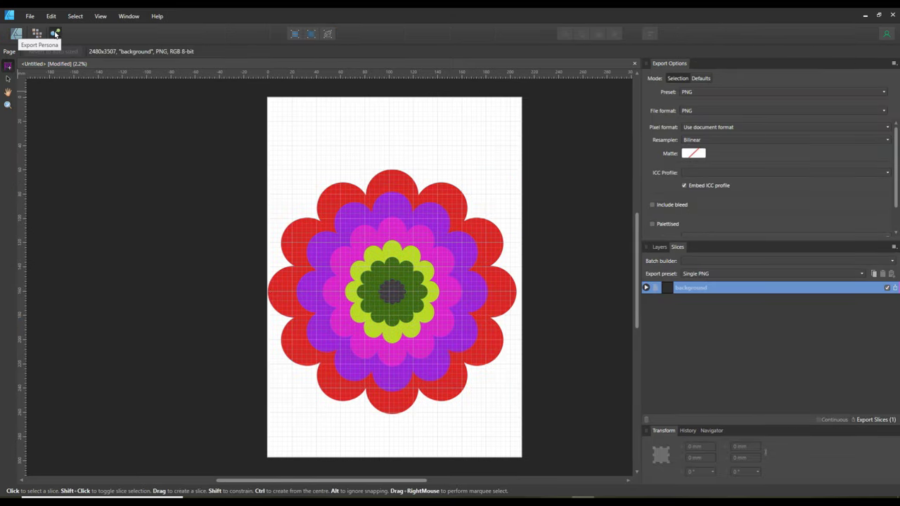
{"action": "left_click", "coordinate": [659, 247]}
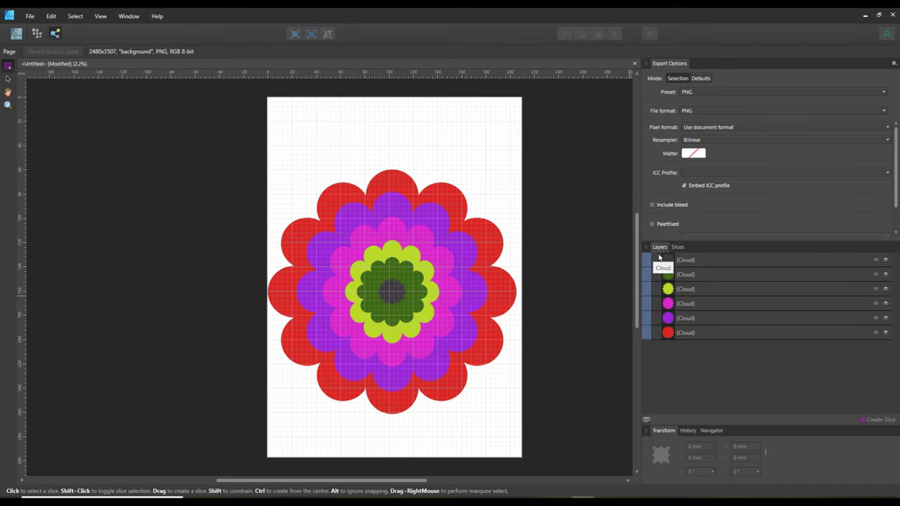
{"action": "left_click", "coordinate": [655, 260]}
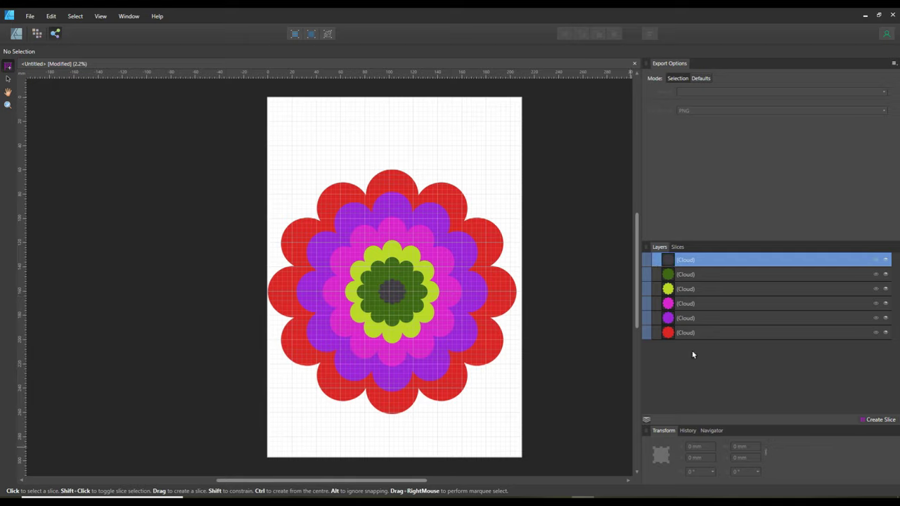
{"action": "left_click", "coordinate": [691, 332], "text": "shift"}
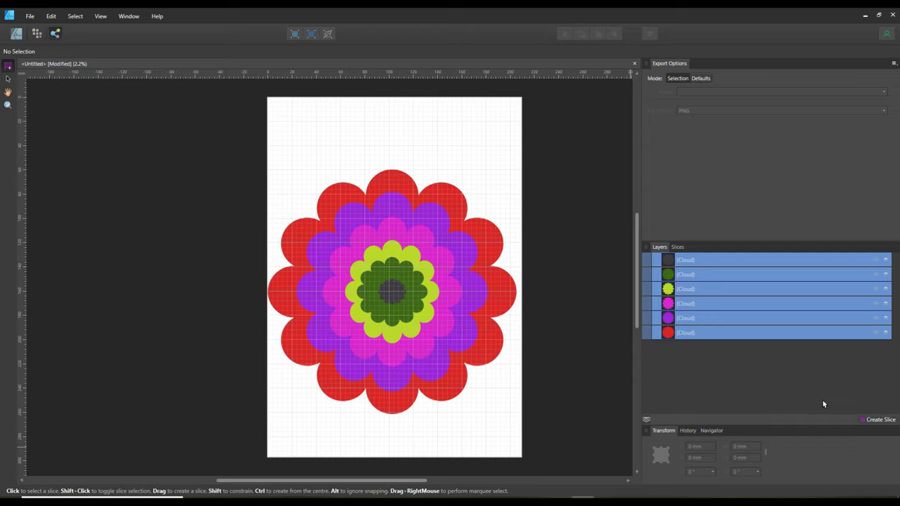
- Set the Slices panel's batch builder to Xcode JSON : Stub
{"action": "left_click", "coordinate": [677, 247]}
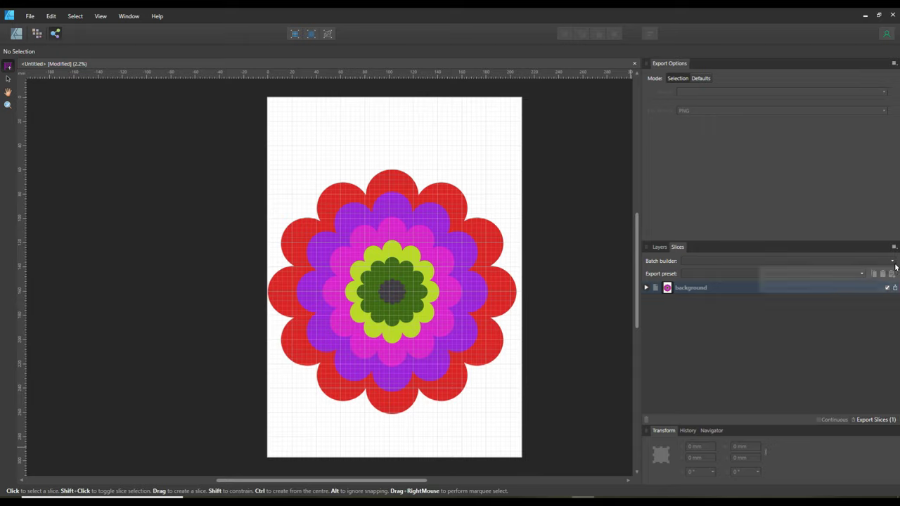
{"action": "left_click", "coordinate": [891, 261]}
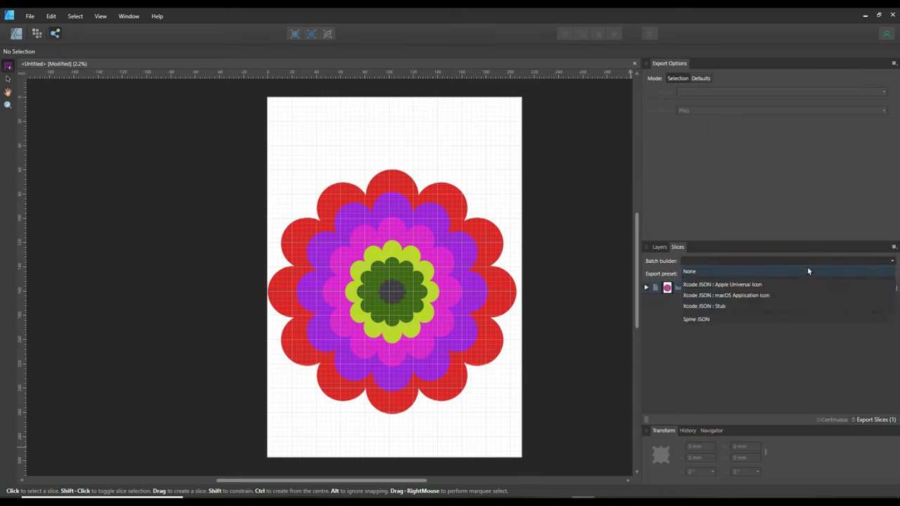
{"action": "left_click", "coordinate": [725, 306]}
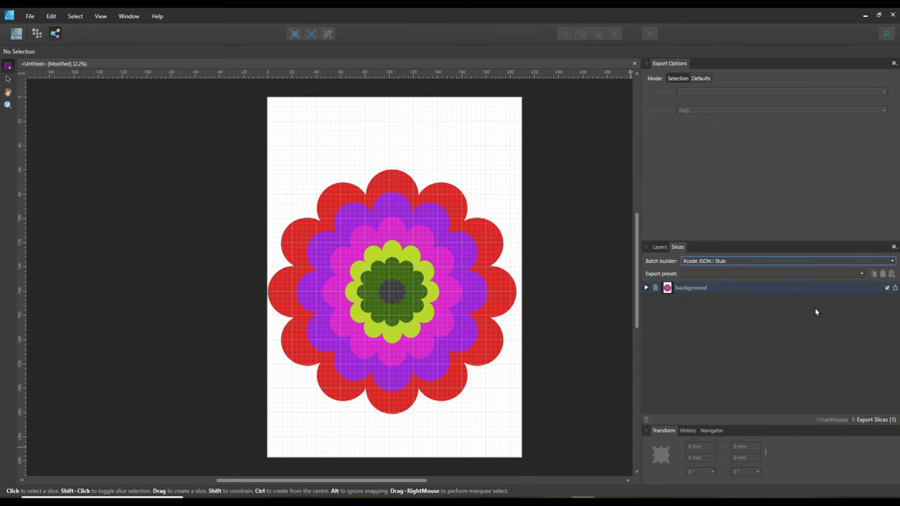
- Create Single PNG slices from the six layers and expand slice1's export settings
{"action": "left_click", "coordinate": [862, 274]}
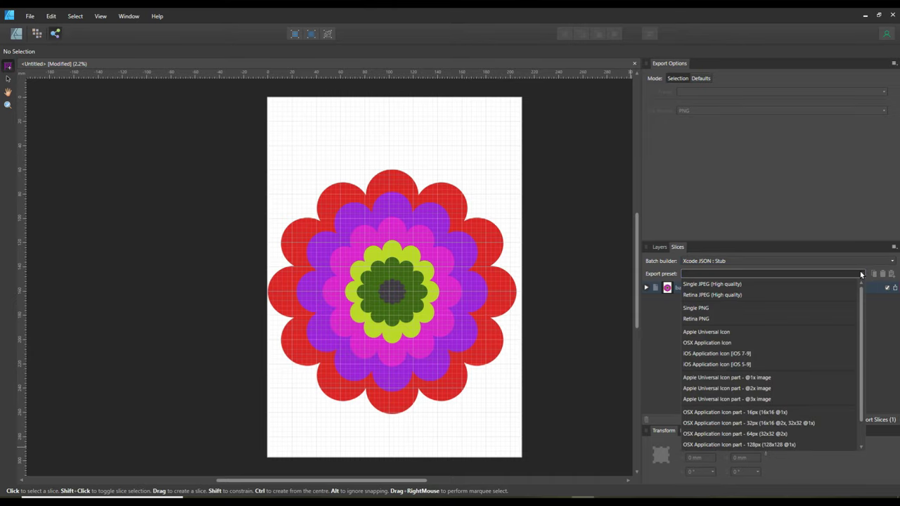
{"action": "left_click", "coordinate": [713, 308]}
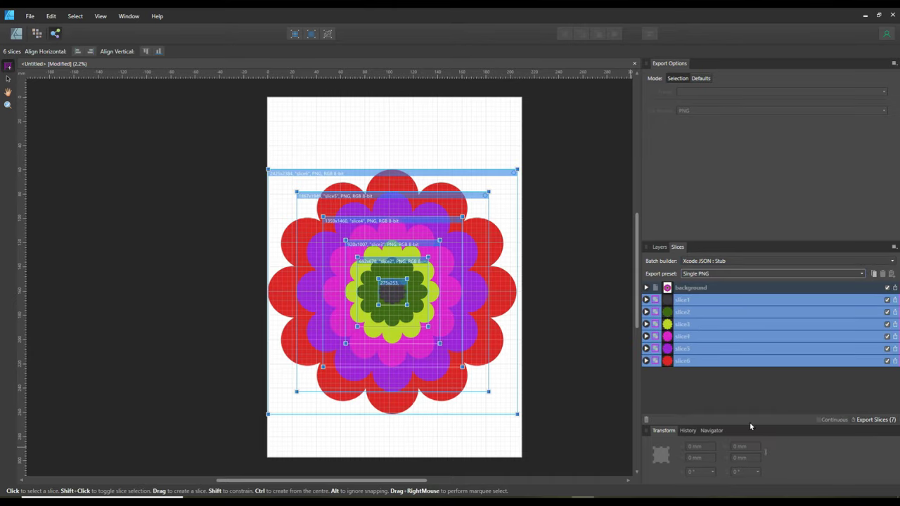
{"action": "left_click", "coordinate": [717, 303]}
{"action": "left_click", "coordinate": [646, 300]}
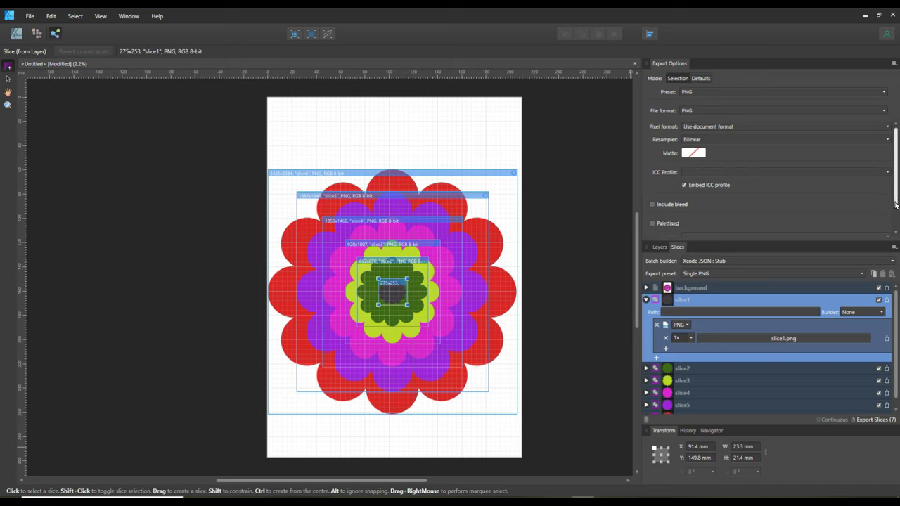
{"action": "scroll", "coordinate": [895, 202], "scroll_direction": "down", "scroll_amount": 2}
{"action": "scroll", "coordinate": [896, 232], "scroll_direction": "up", "scroll_amount": 2}
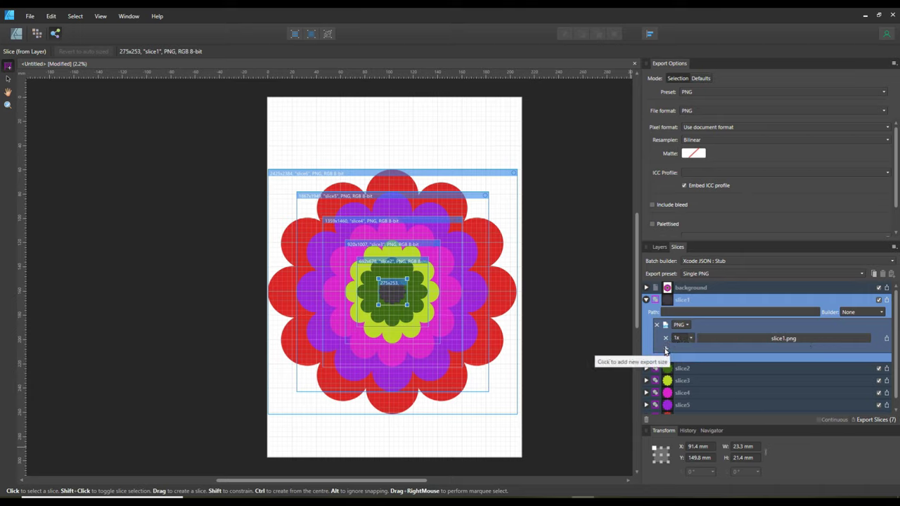
{"action": "left_click", "coordinate": [666, 349]}
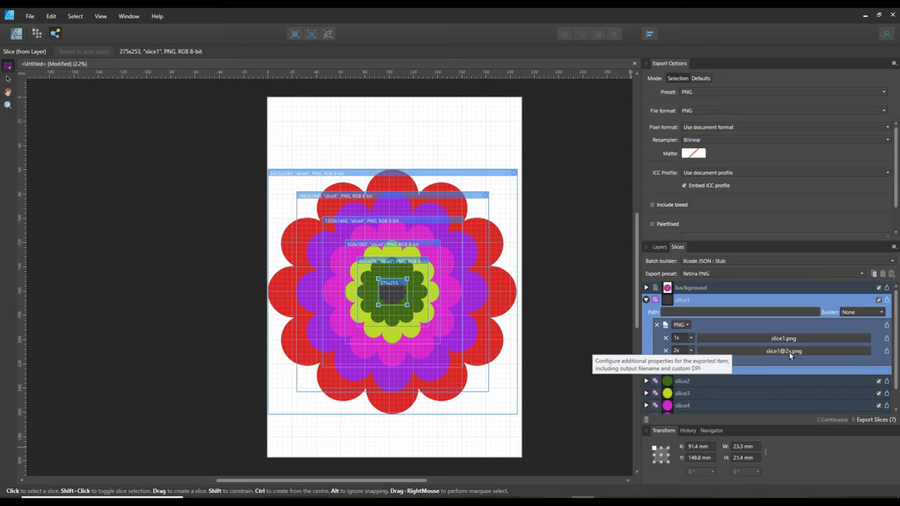
{"action": "left_click", "coordinate": [665, 352]}
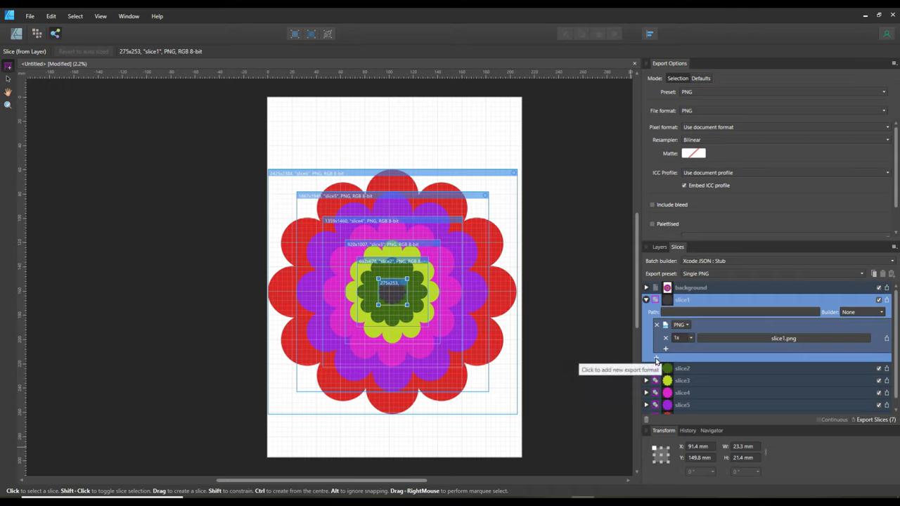
{"action": "left_click", "coordinate": [655, 361]}
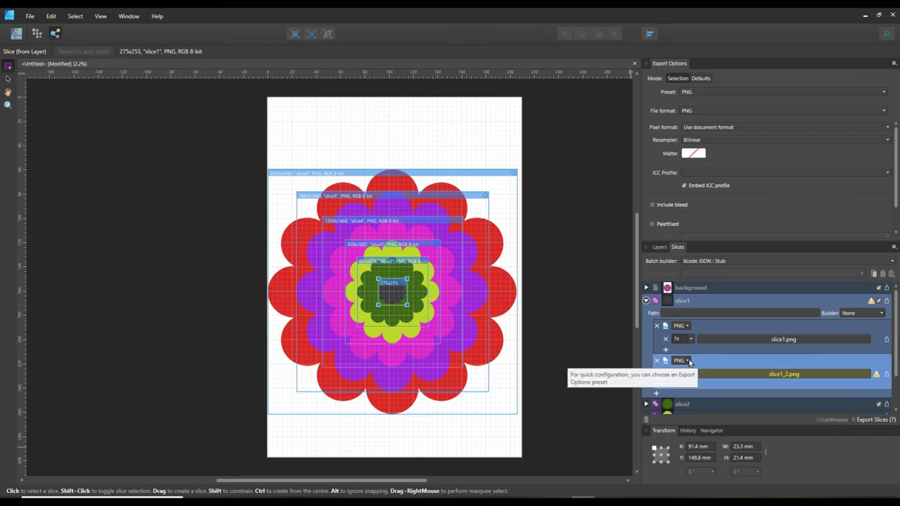
- Set slice1's second format to JPEG (Best quality) and add a third format, GIF RGB
{"action": "left_click", "coordinate": [689, 362]}
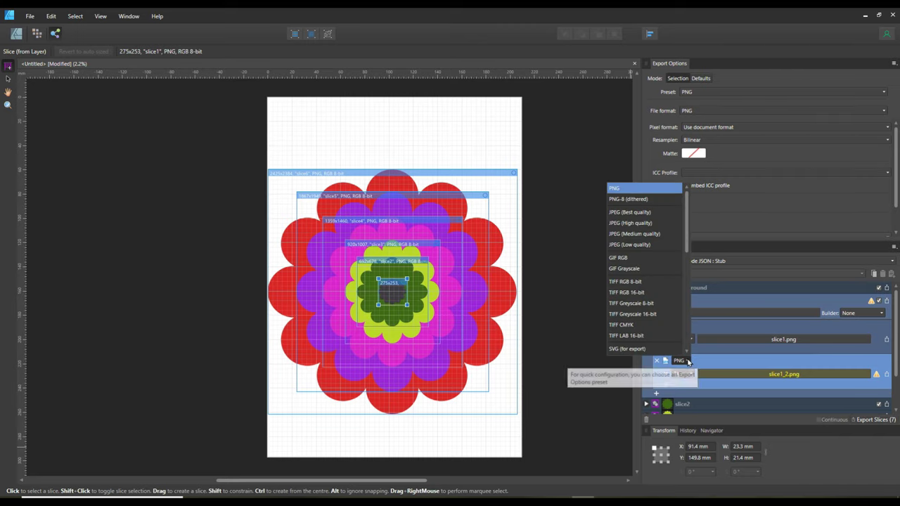
{"action": "left_click", "coordinate": [651, 212]}
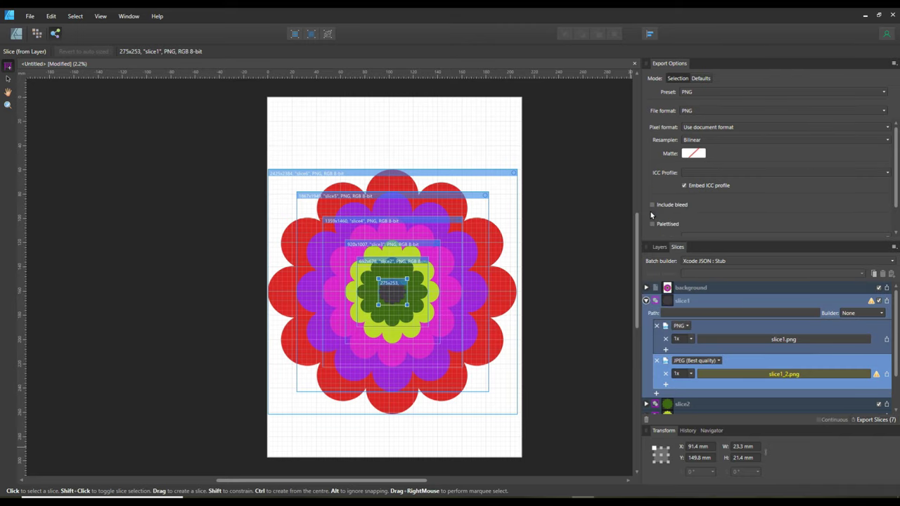
{"action": "left_click", "coordinate": [656, 393]}
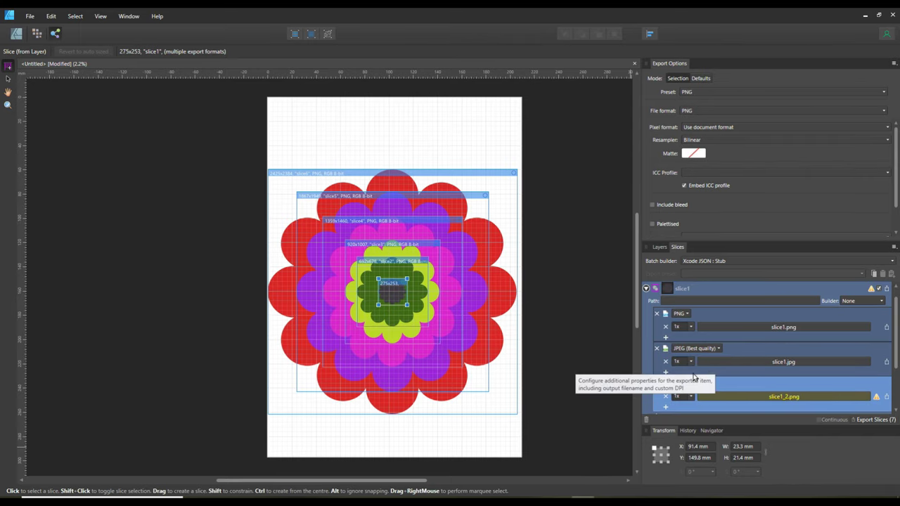
{"action": "left_click", "coordinate": [689, 385]}
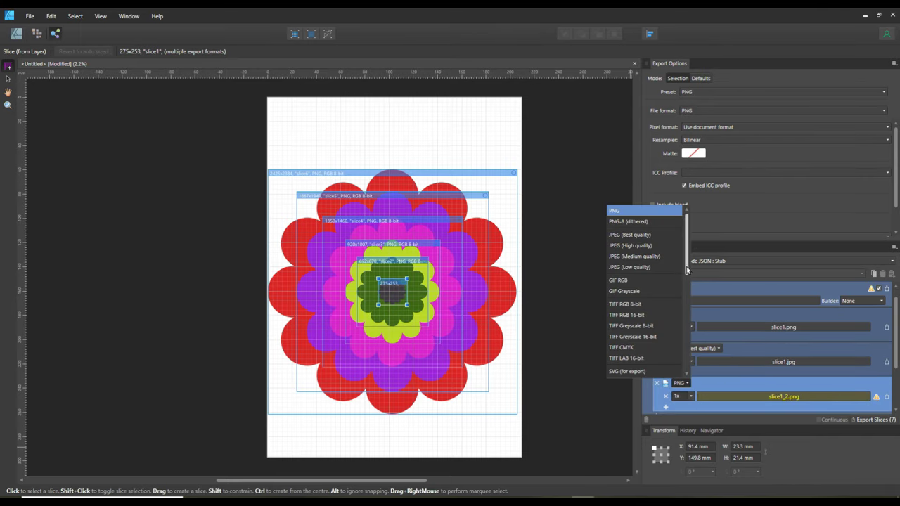
{"action": "left_click", "coordinate": [630, 284]}
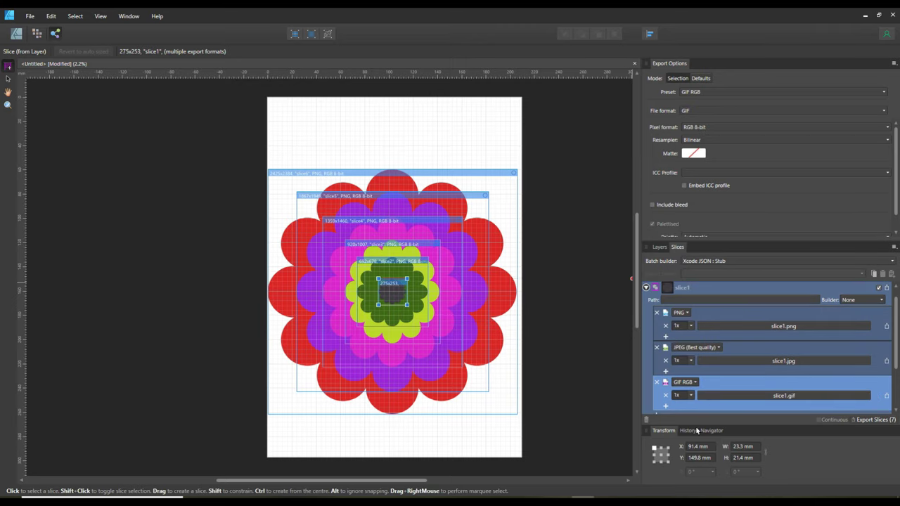
- Add SVG (for export) and PSD (preserve editability) formats to slice1, then reselect slice1
{"action": "scroll", "coordinate": [741, 388], "scroll_direction": "down", "scroll_amount": 2}
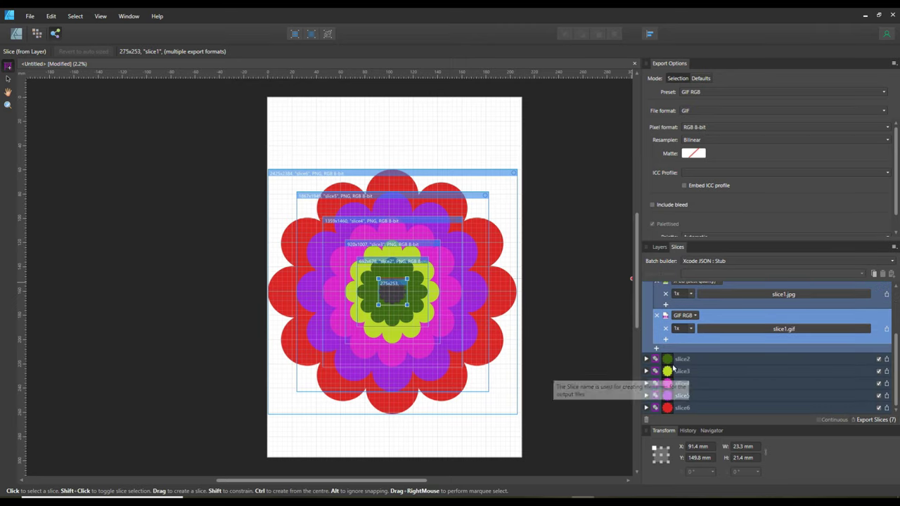
{"action": "left_click", "coordinate": [657, 350]}
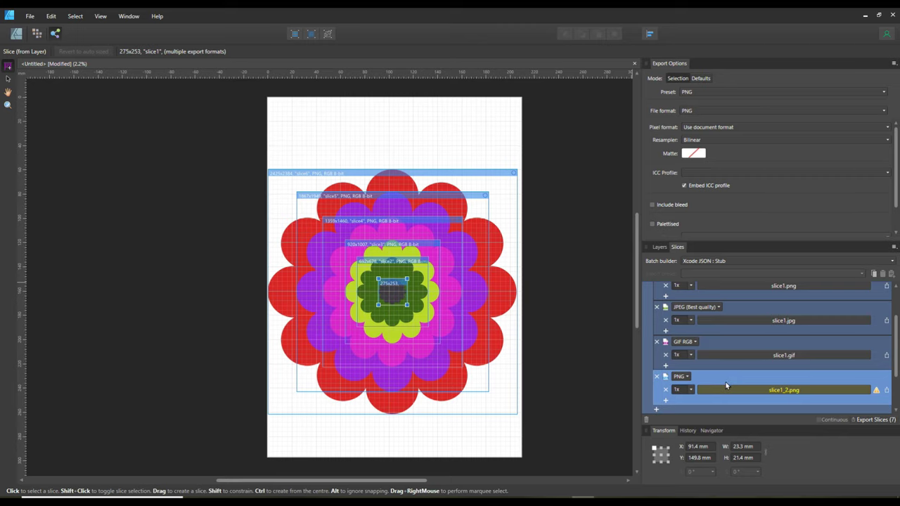
{"action": "left_click", "coordinate": [688, 378]}
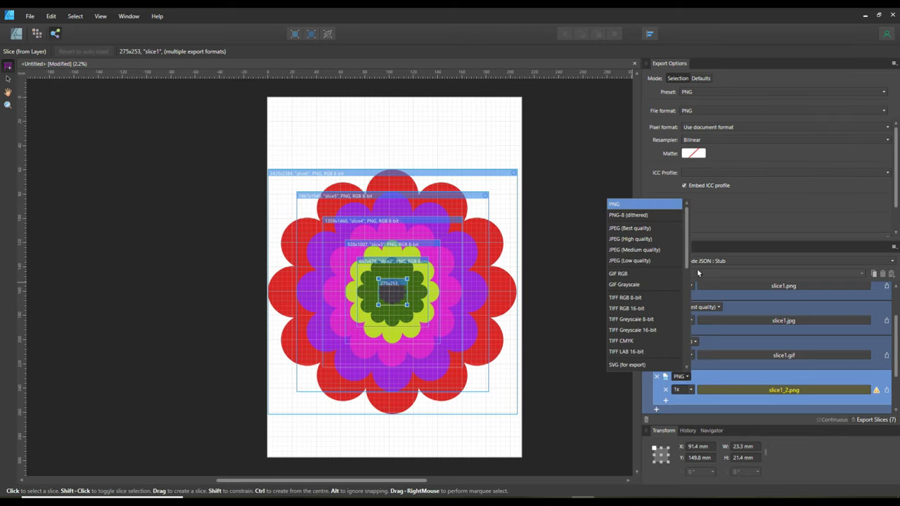
{"action": "left_click_drag", "start_coordinate": [686, 263], "coordinate": [686, 271]}
{"action": "left_click", "coordinate": [638, 344]}
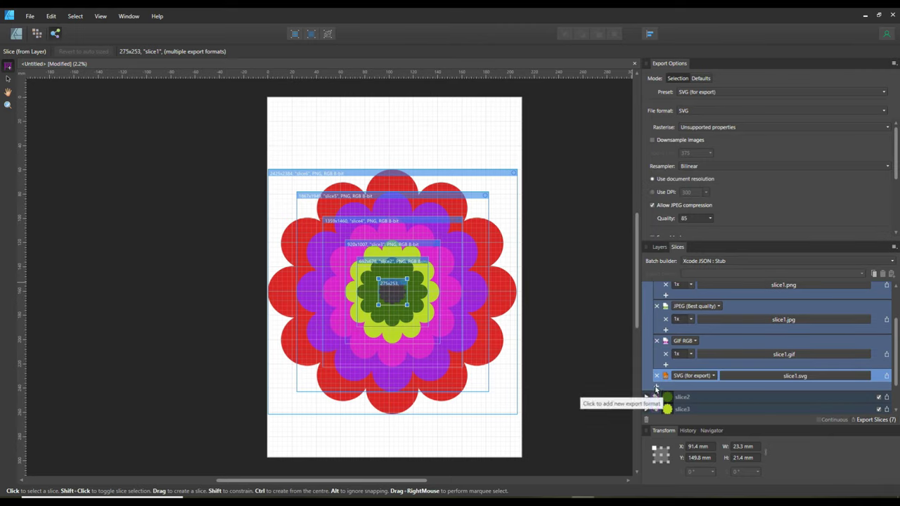
{"action": "left_click", "coordinate": [656, 387]}
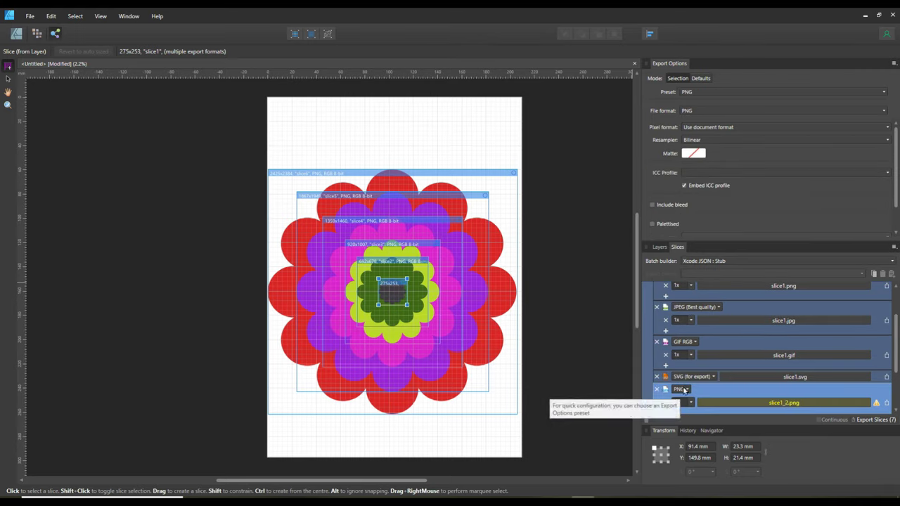
{"action": "left_click", "coordinate": [684, 389]}
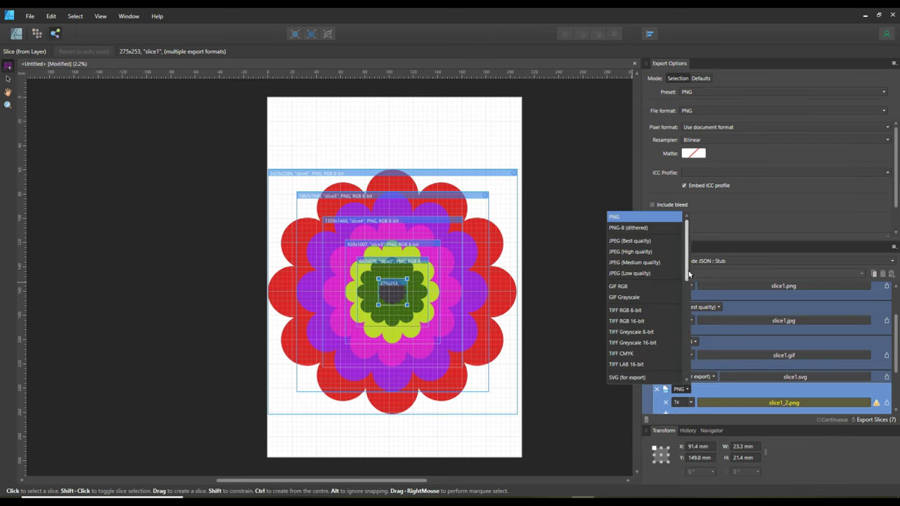
{"action": "left_click_drag", "start_coordinate": [689, 278], "coordinate": [676, 358]}
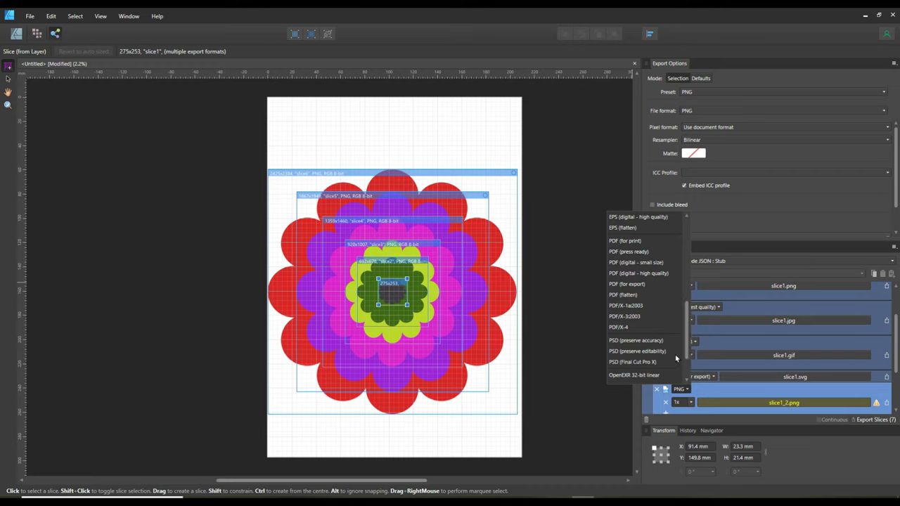
{"action": "left_click", "coordinate": [651, 352]}
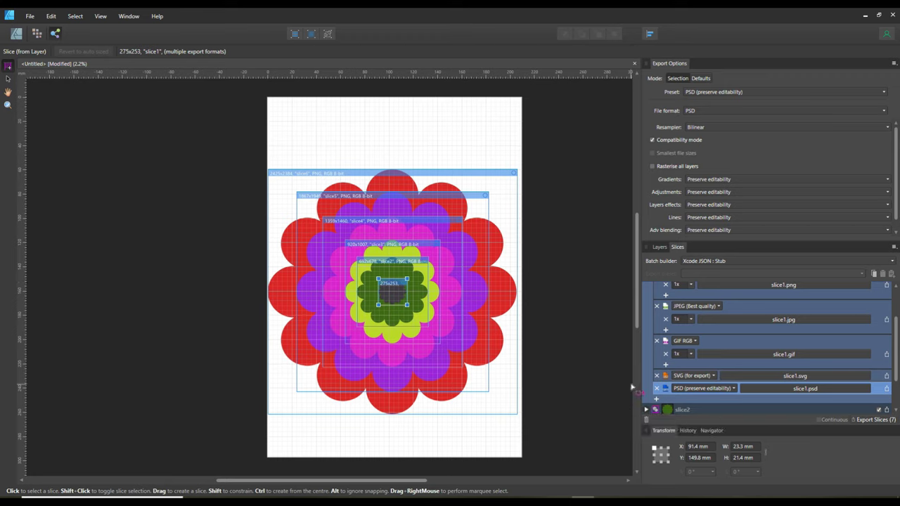
{"action": "left_click", "coordinate": [646, 337]}
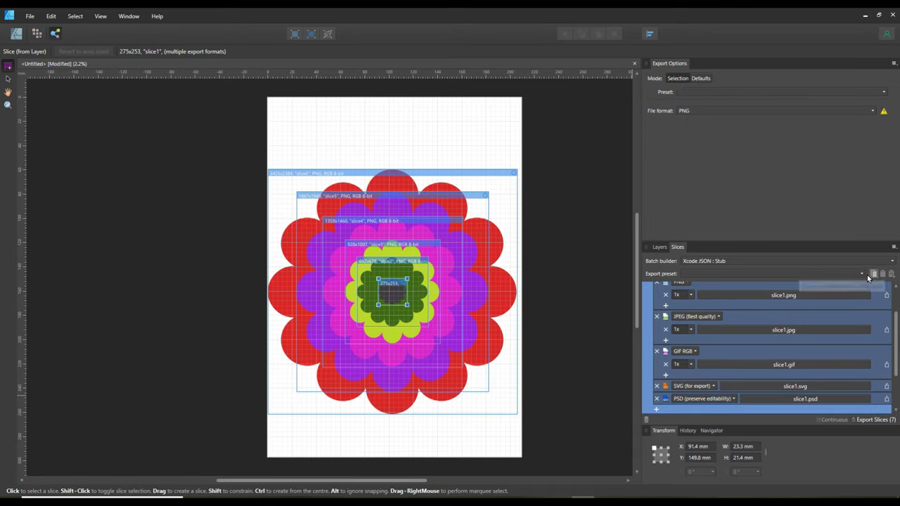
- Copy slice1's export formats and replace the export setup of slice2 through slice6 with them
{"action": "scroll", "coordinate": [897, 371], "scroll_direction": "up", "scroll_amount": 2}
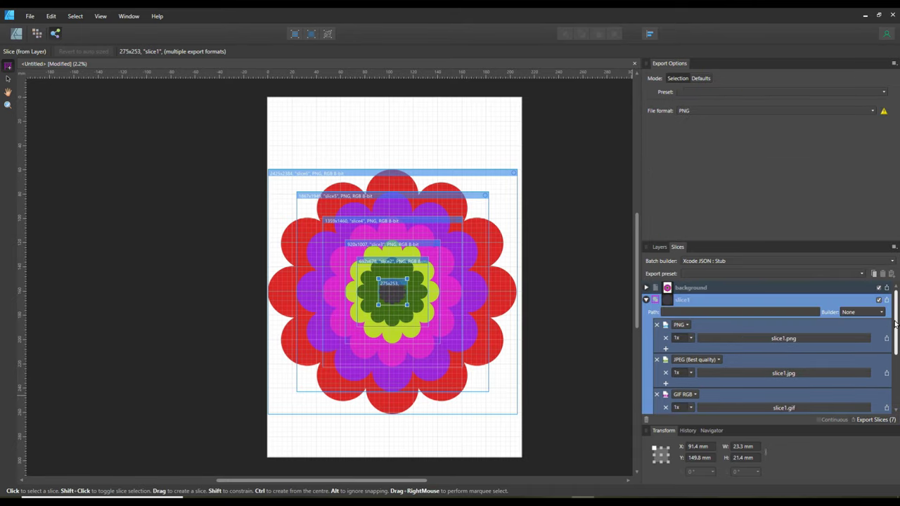
{"action": "left_click", "coordinate": [874, 275]}
{"action": "scroll", "coordinate": [897, 325], "scroll_direction": "down", "scroll_amount": 3}
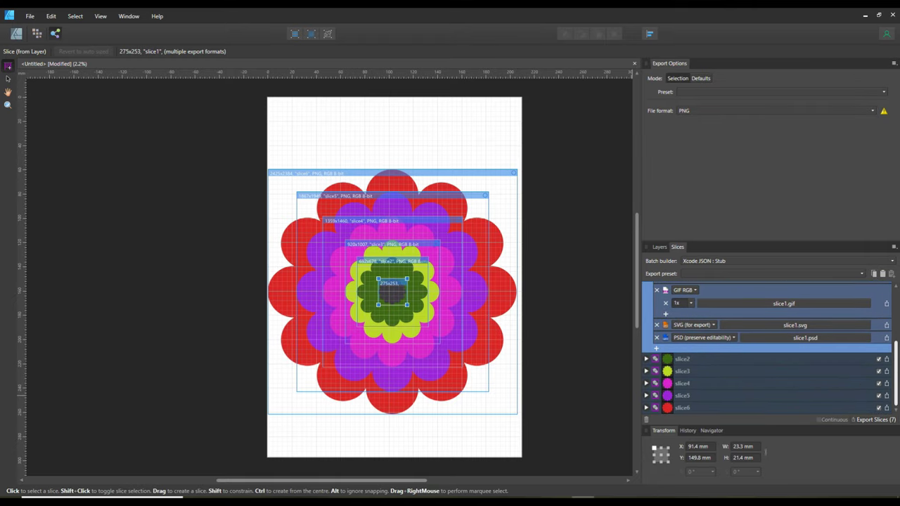
{"action": "left_click", "coordinate": [708, 359]}
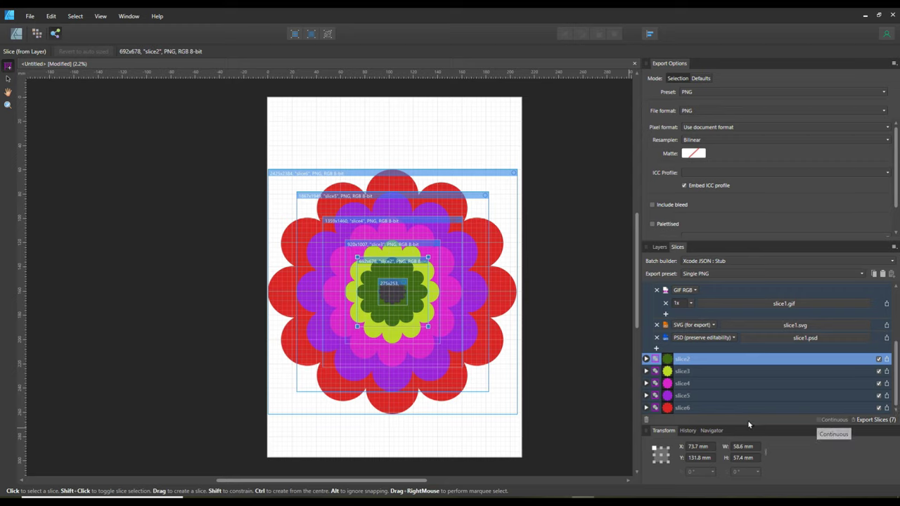
{"action": "left_click", "coordinate": [700, 408], "text": "shift"}
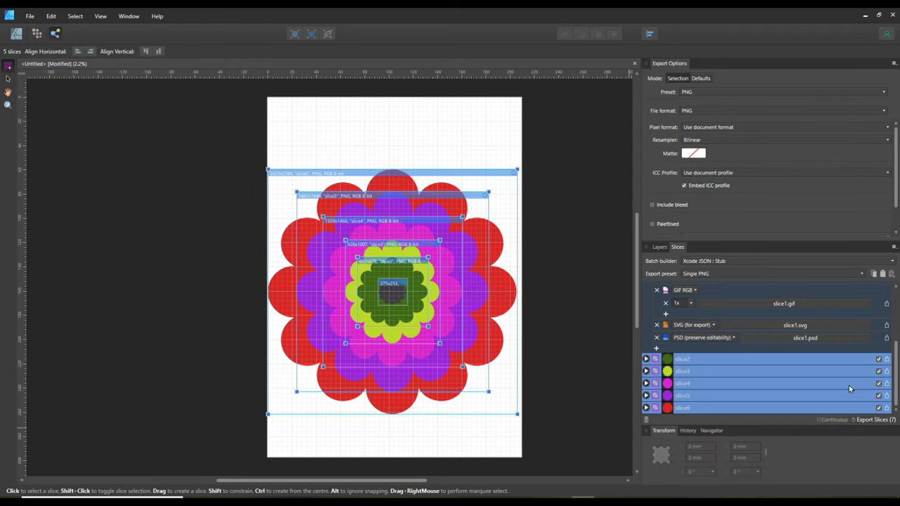
{"action": "left_click", "coordinate": [884, 274]}
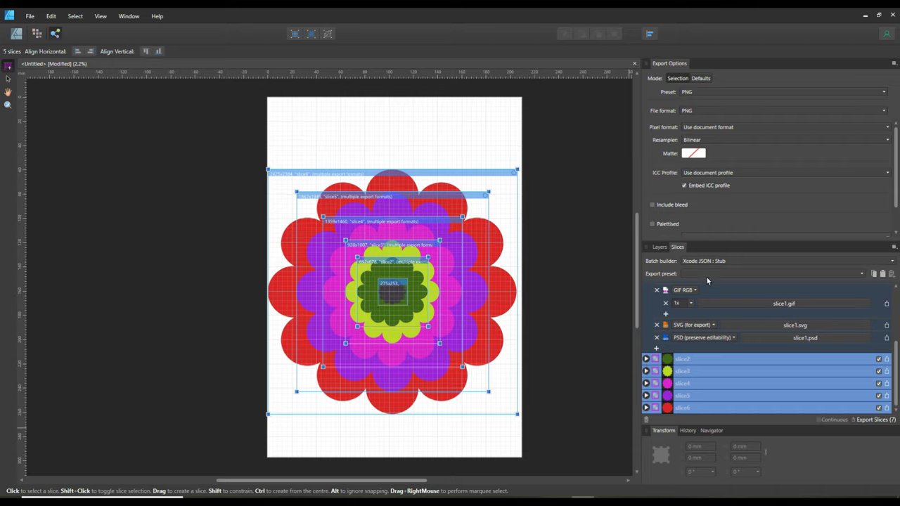
- Expand slice2, slice3 and slice4 to verify their PNG, JPEG, GIF, SVG and PSD entries, then export the checked slices
{"action": "left_click", "coordinate": [647, 359]}
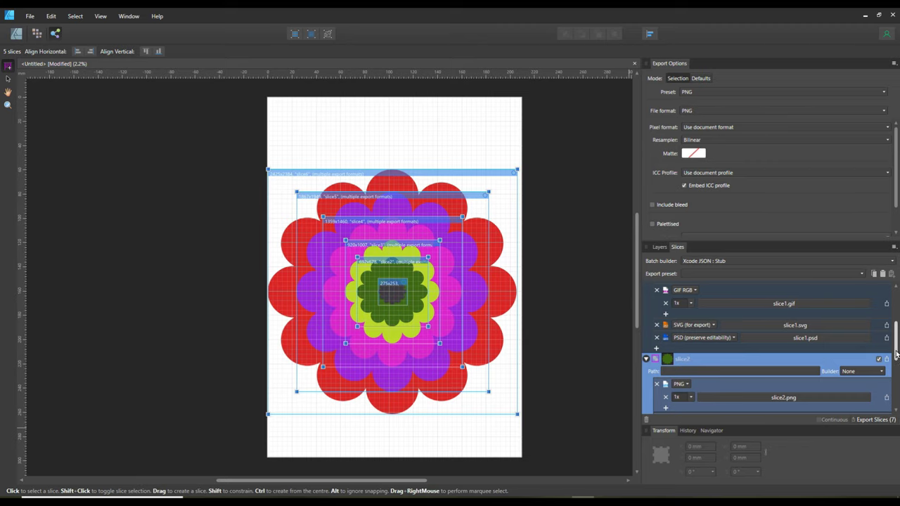
{"action": "scroll", "coordinate": [896, 384], "scroll_direction": "down", "scroll_amount": 5}
{"action": "left_click_drag", "start_coordinate": [894, 379], "coordinate": [890, 404]}
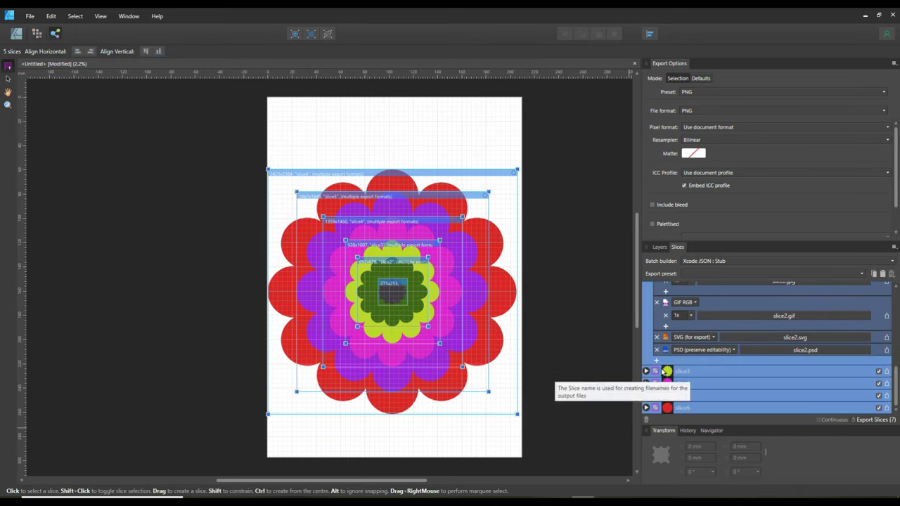
{"action": "left_click", "coordinate": [646, 372]}
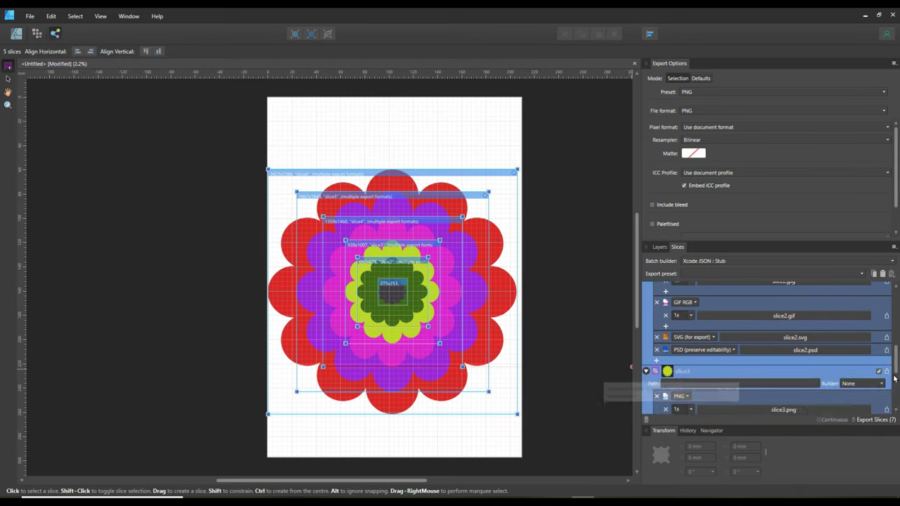
{"action": "left_click_drag", "start_coordinate": [896, 366], "coordinate": [895, 402]}
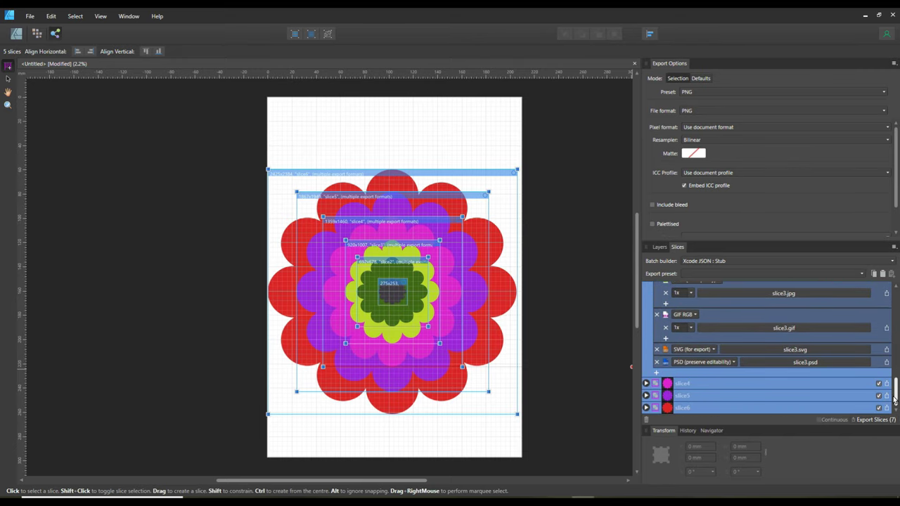
{"action": "left_click", "coordinate": [647, 383]}
{"action": "left_click_drag", "start_coordinate": [896, 374], "coordinate": [896, 304]}
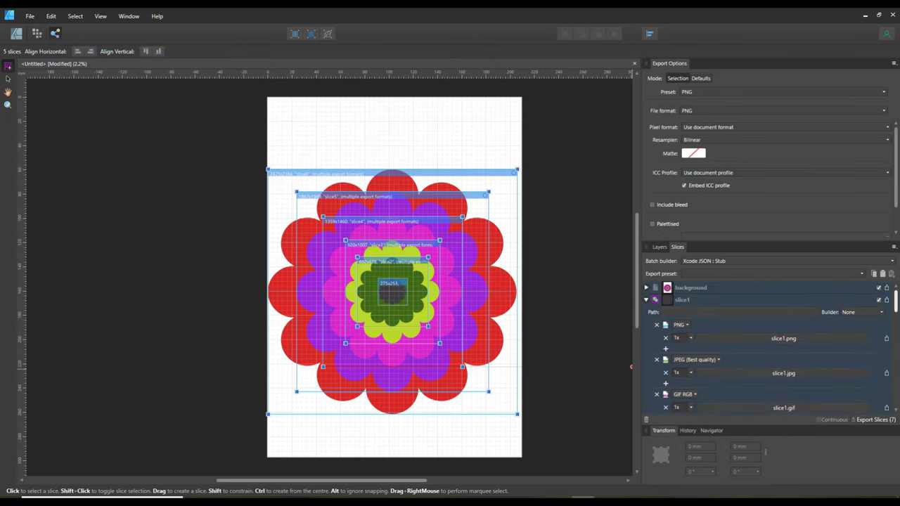
{"action": "left_click", "coordinate": [879, 420]}
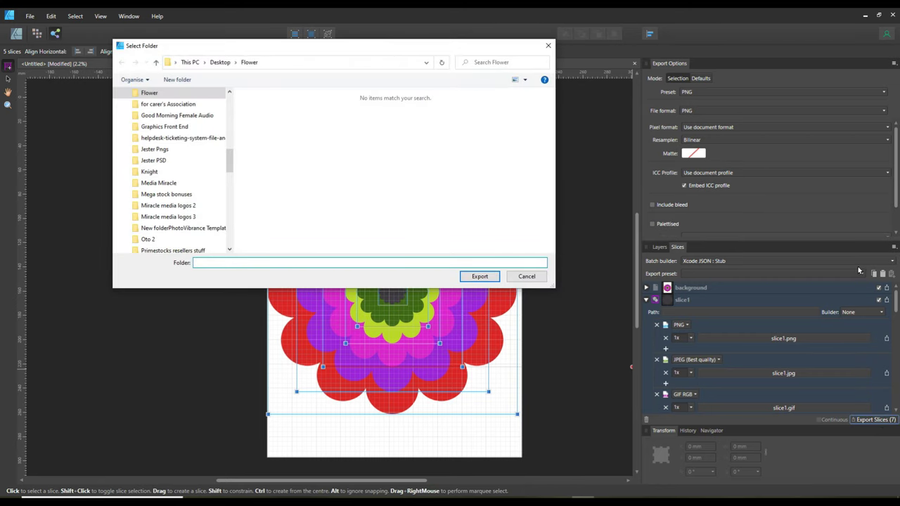
- Create a folder named 'New folder' on the Desktop in the export dialog
{"action": "left_click", "coordinate": [219, 62]}
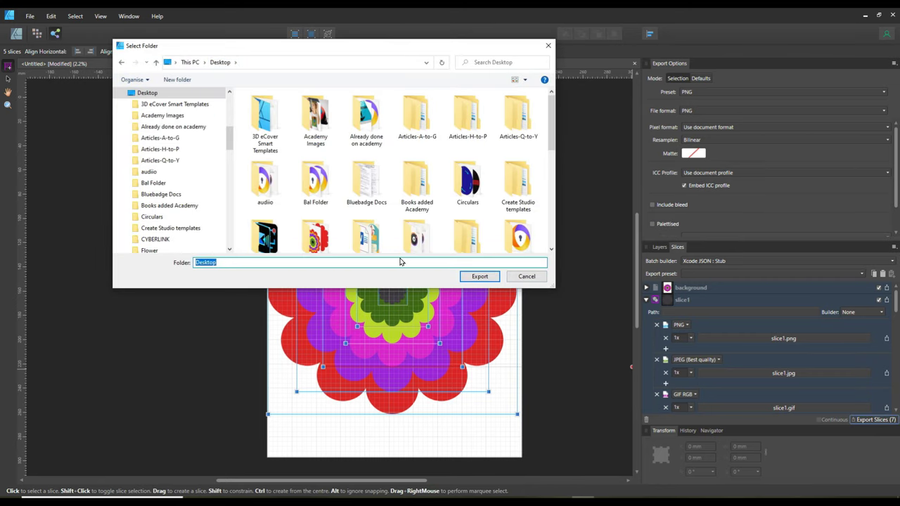
{"action": "right_click", "coordinate": [539, 148]}
{"action": "mouse_move", "coordinate": [492, 261]}
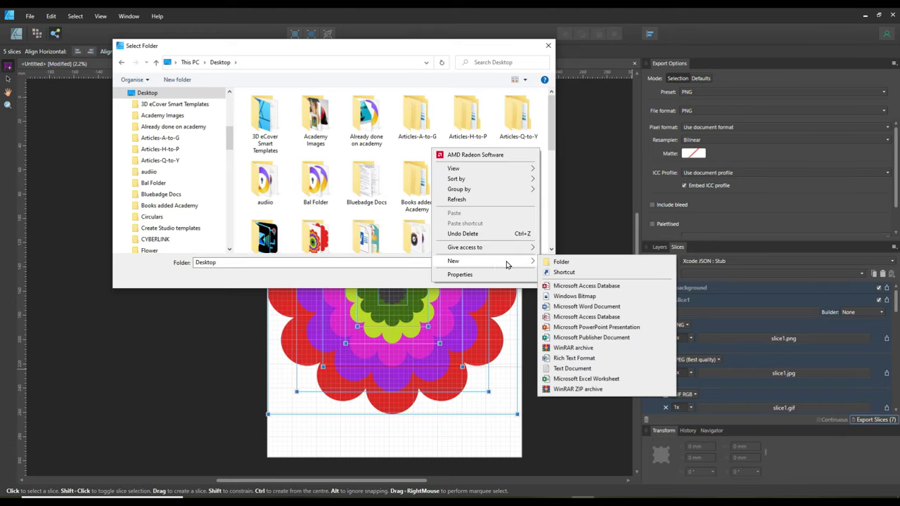
{"action": "left_click", "coordinate": [554, 263]}
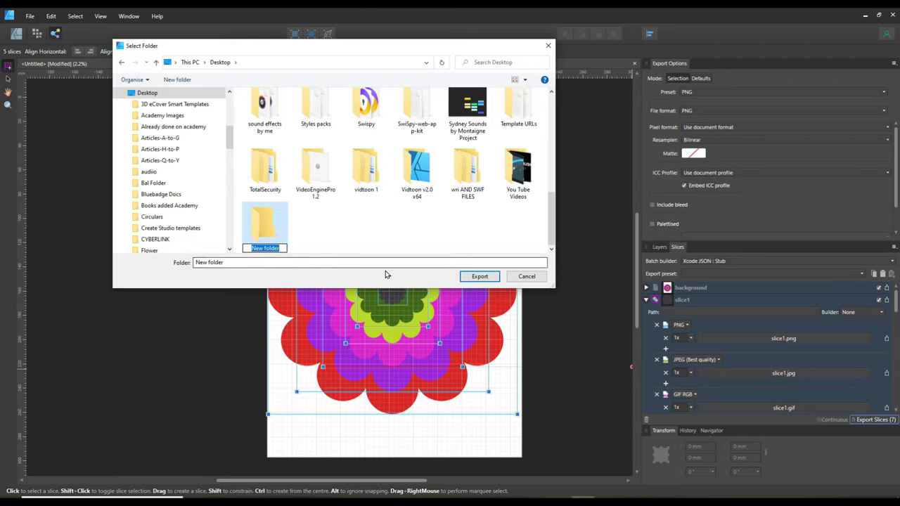
{"action": "left_click", "coordinate": [284, 240]}
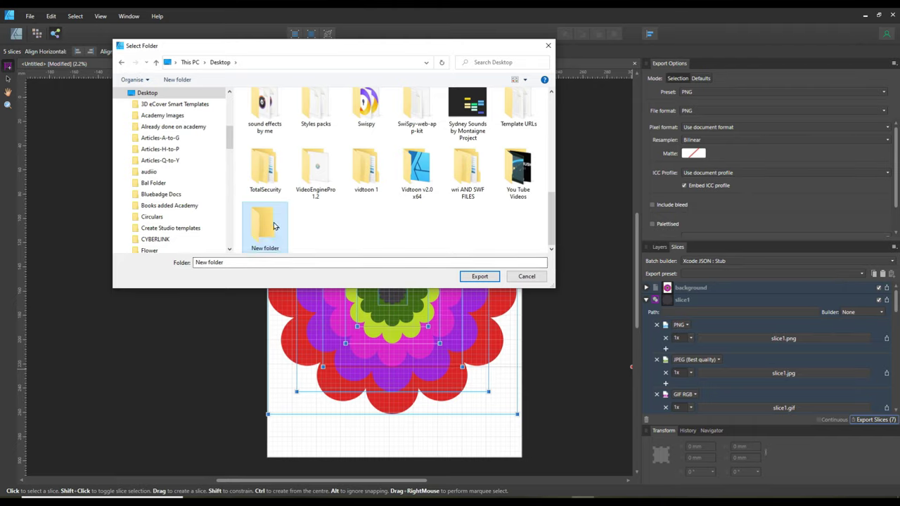
- Export all slices into New folder, then minimize Affinity Designer
{"action": "double_click", "coordinate": [285, 240]}
{"action": "left_click", "coordinate": [487, 279]}
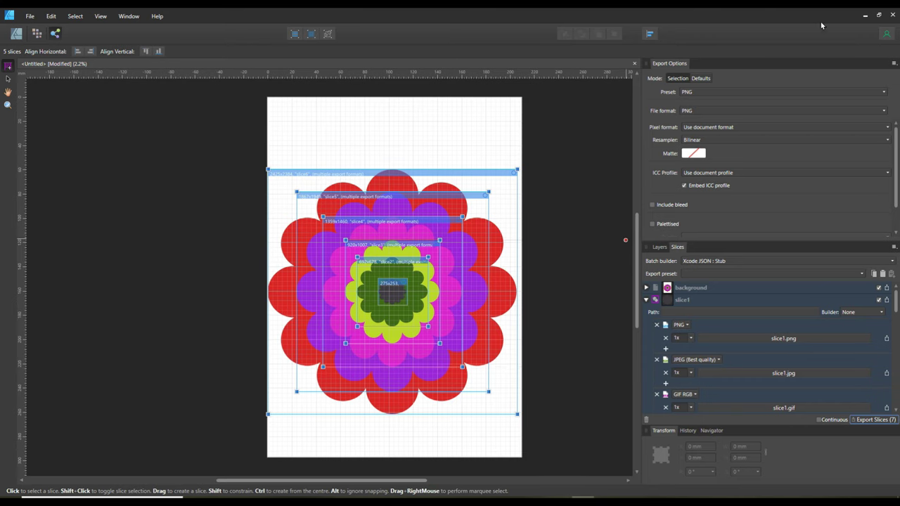
{"action": "left_click", "coordinate": [865, 15]}
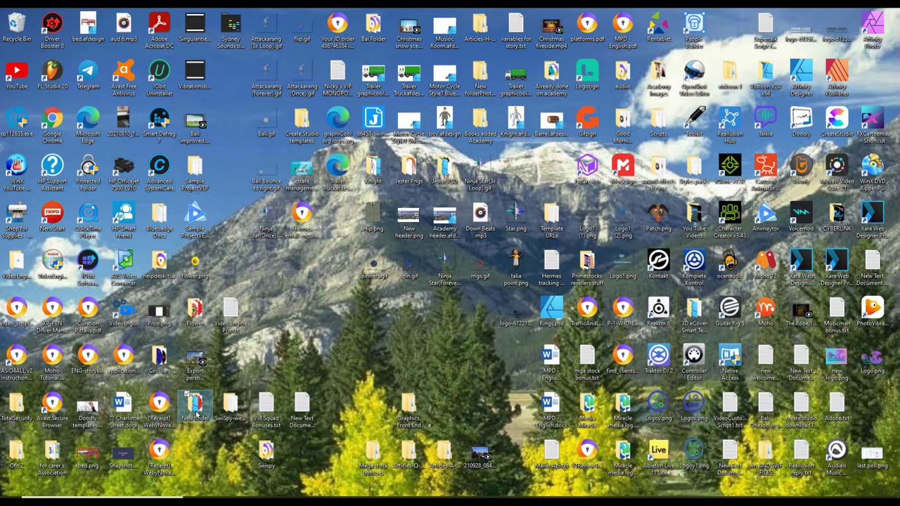
- Open New folder from the desktop in maximized File Explorer, showing the 31 exported files
{"action": "double_click", "coordinate": [195, 413]}
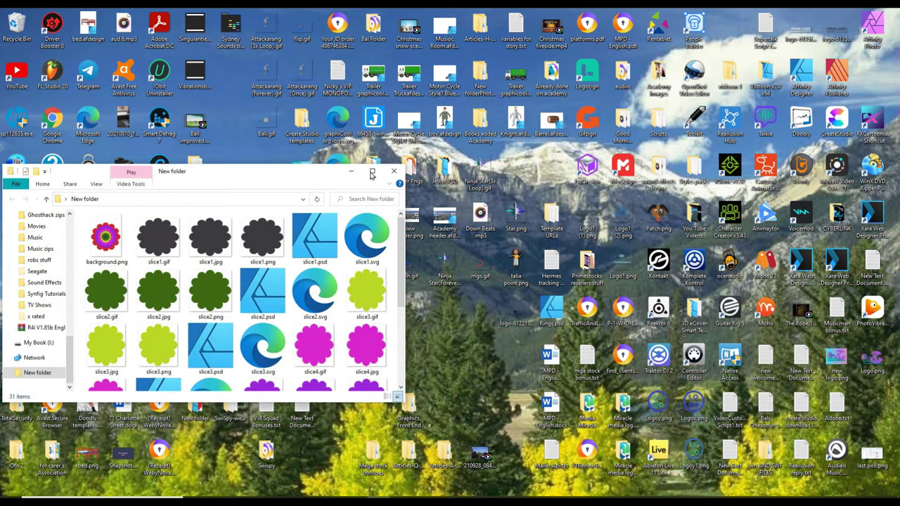
{"action": "left_click", "coordinate": [371, 174]}
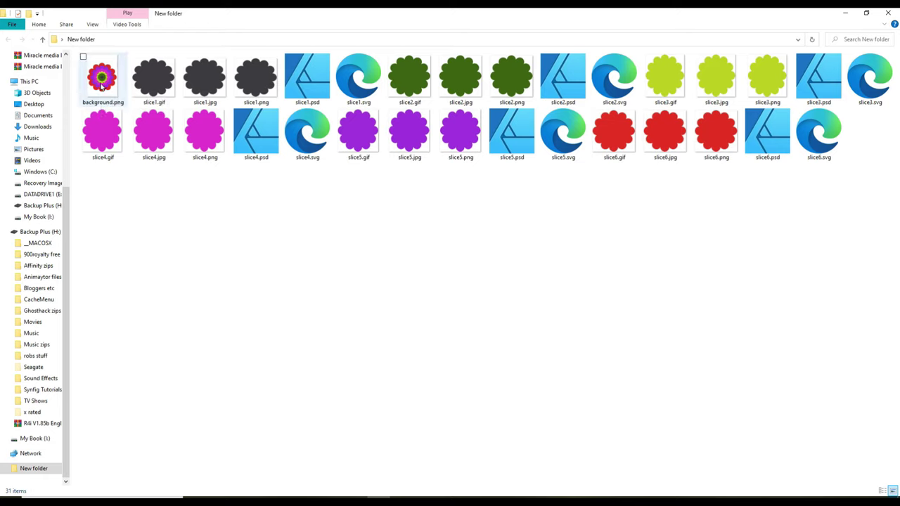
{"action": "mouse_move", "coordinate": [91, 84]}
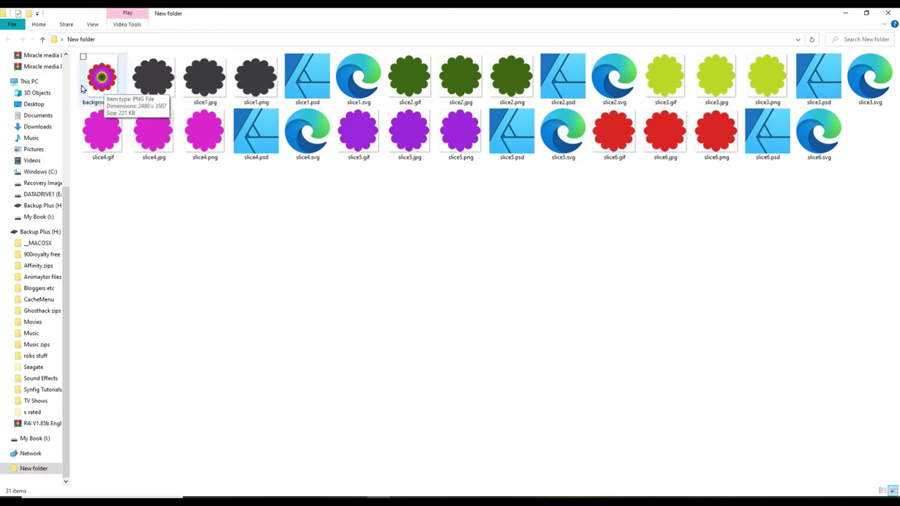